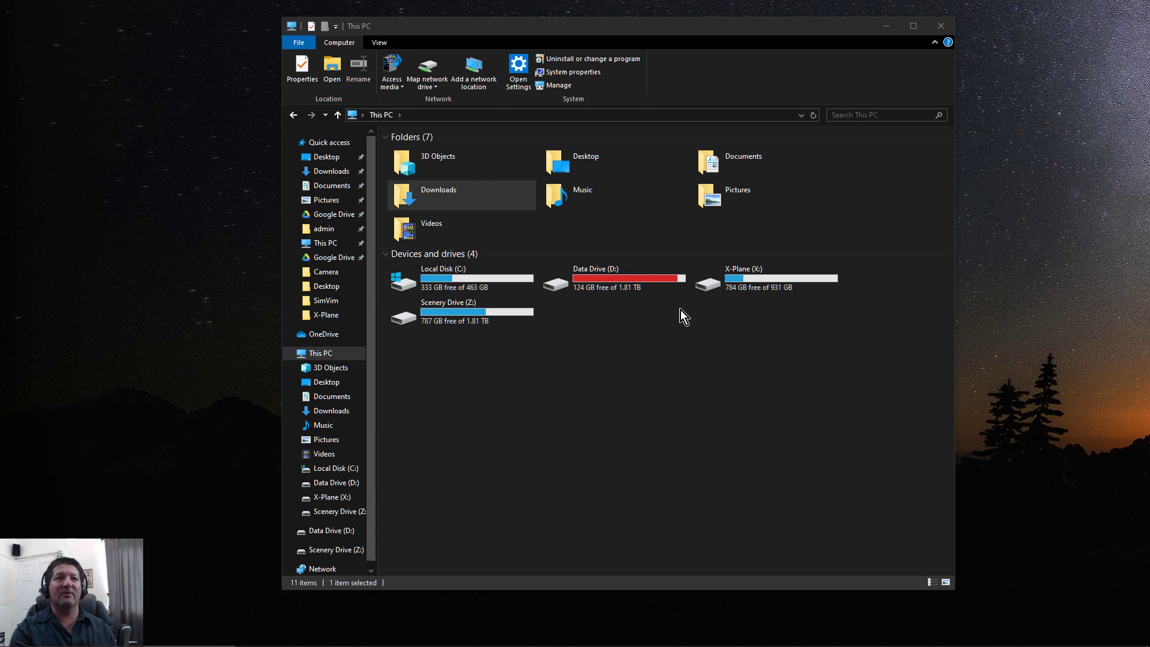
Open the X-Plane (X:) drive from This PC
double_click(712, 278)
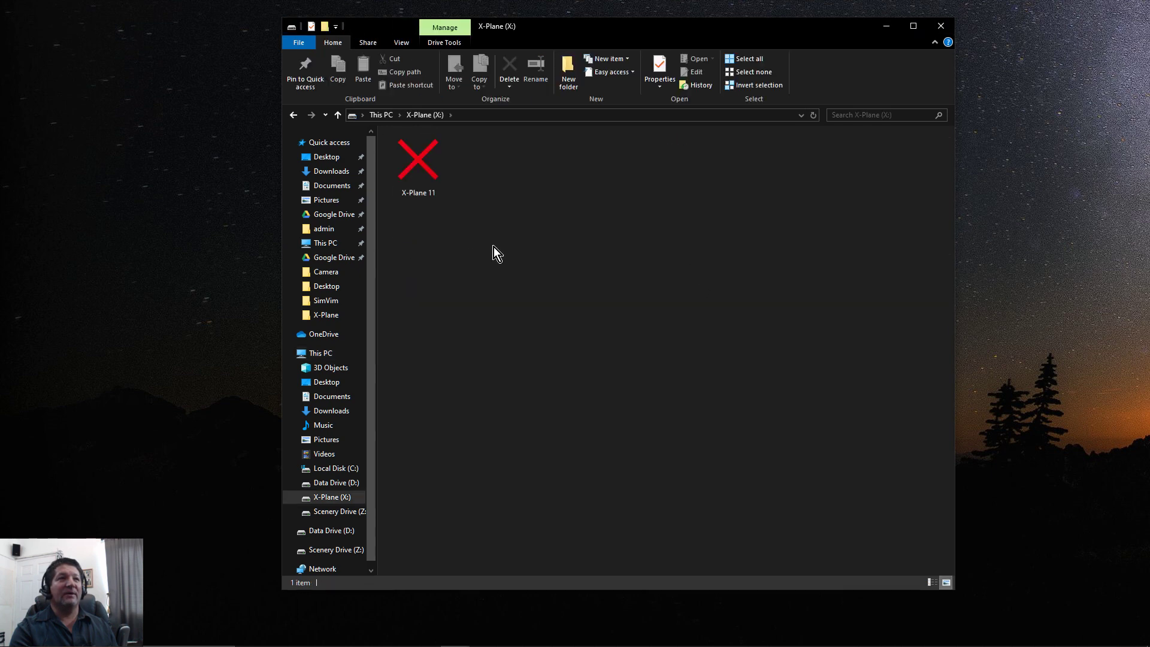
Open X-Plane 11\Custom Scenery and scroll through its 153 items down to scenery_packs.ini
double_click(436, 165)
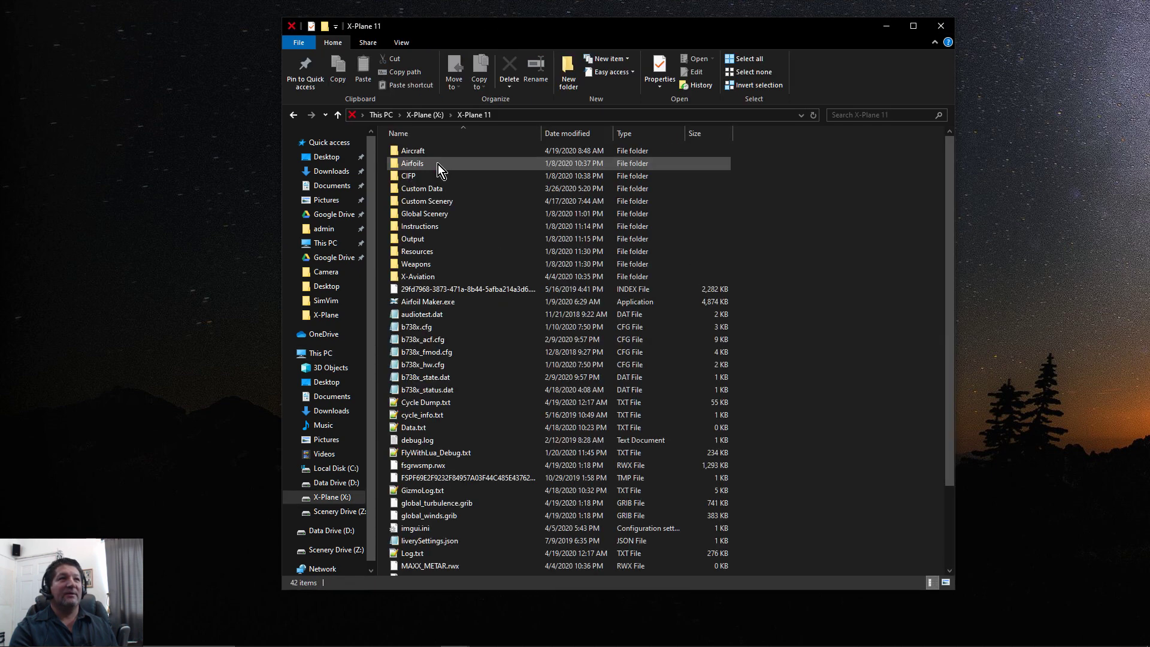
double_click(437, 202)
scroll(728, 335, "down", 4)
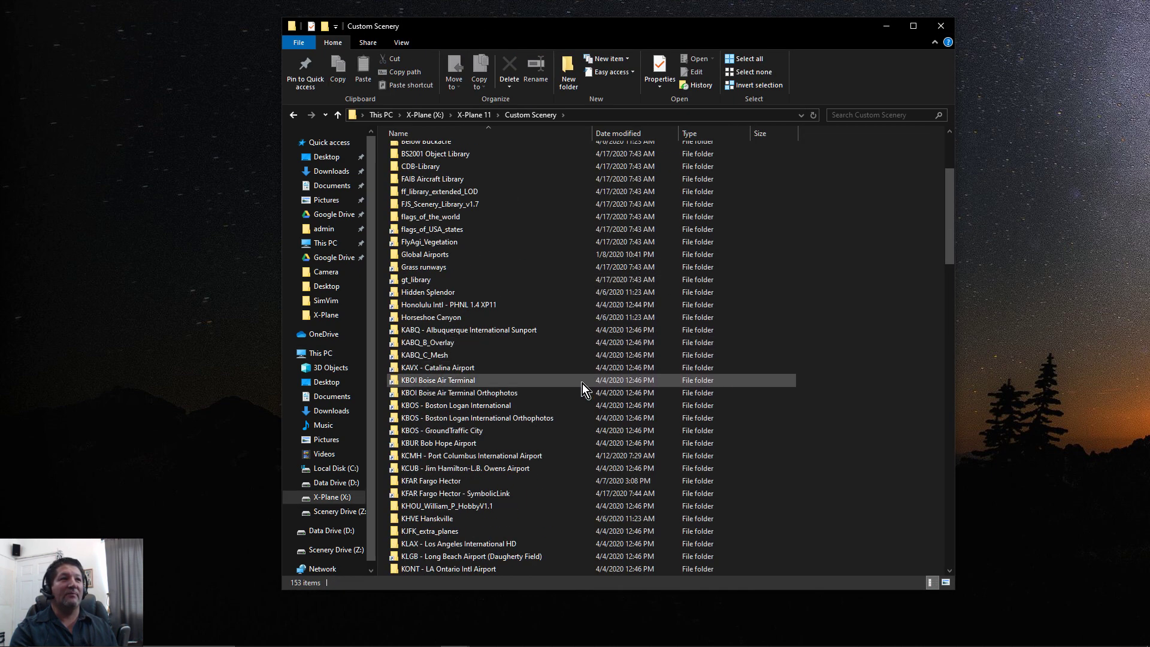
scroll(473, 334, "up", 3)
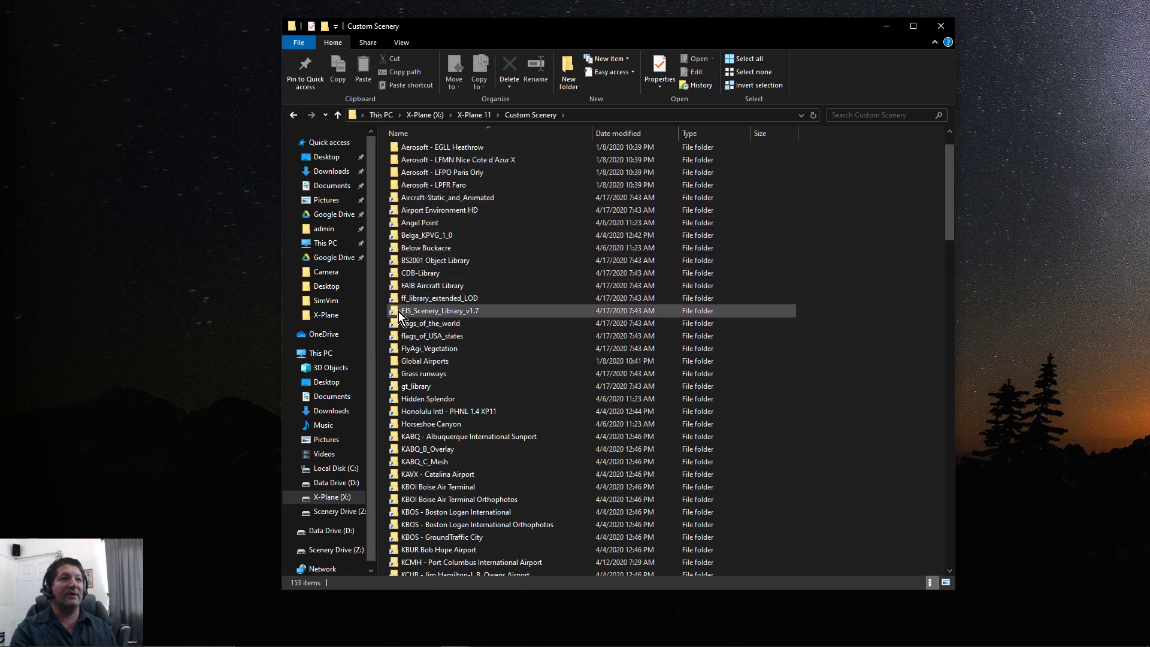
scroll(414, 533, "down", 5)
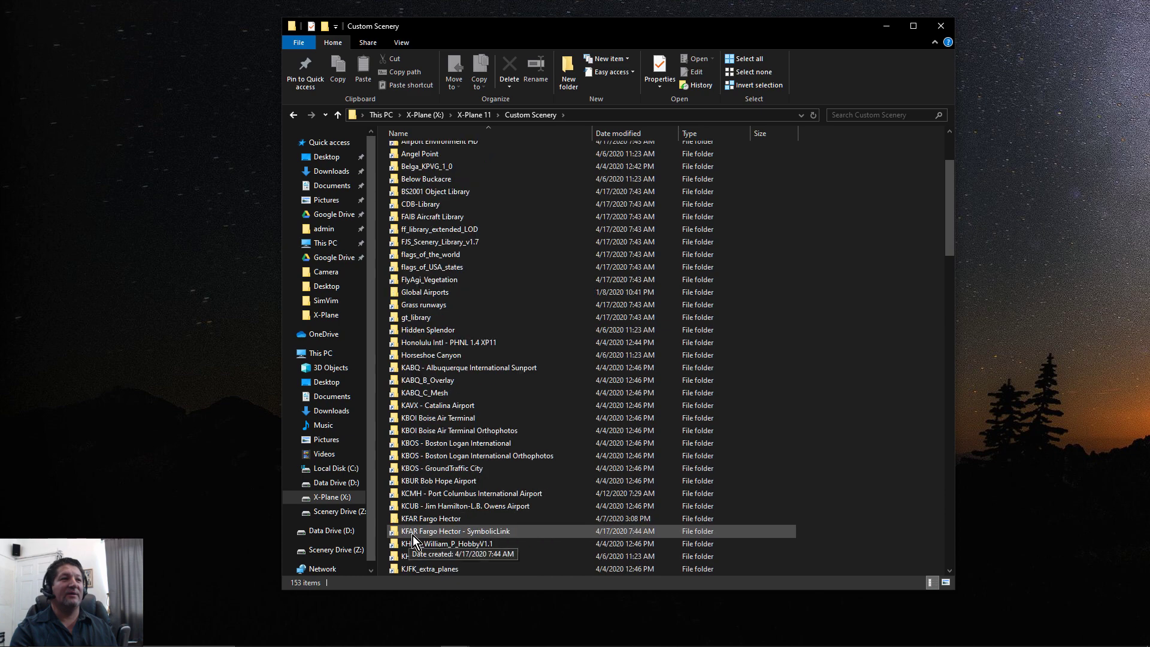
scroll(423, 533, "down", 9)
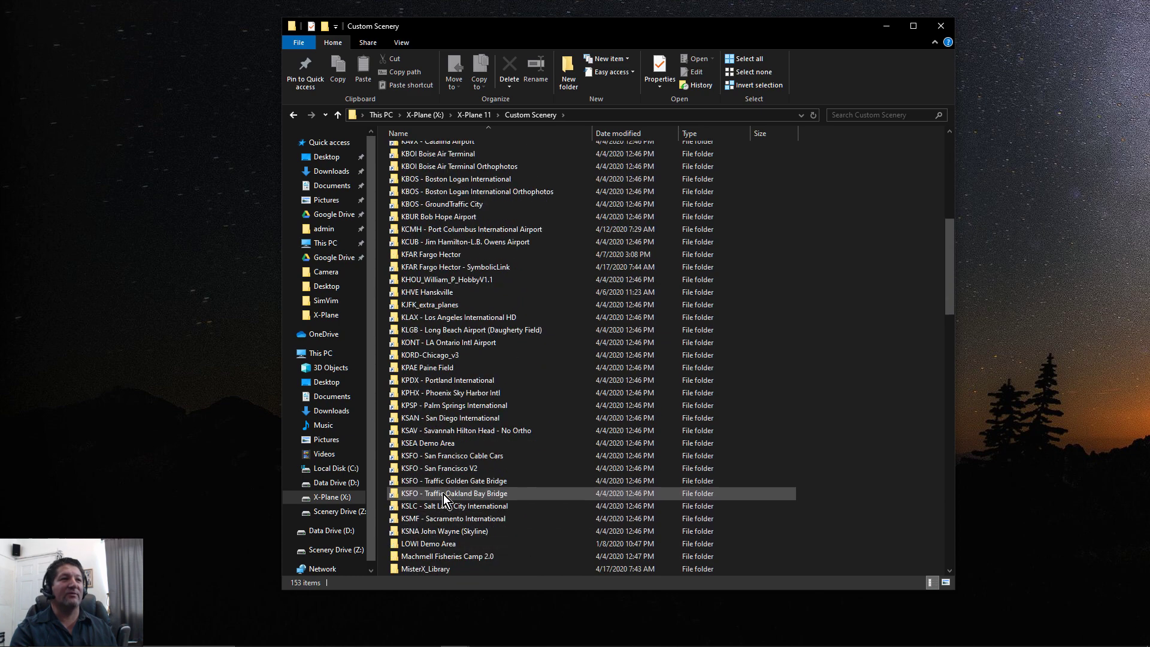
scroll(456, 459, "down", 8)
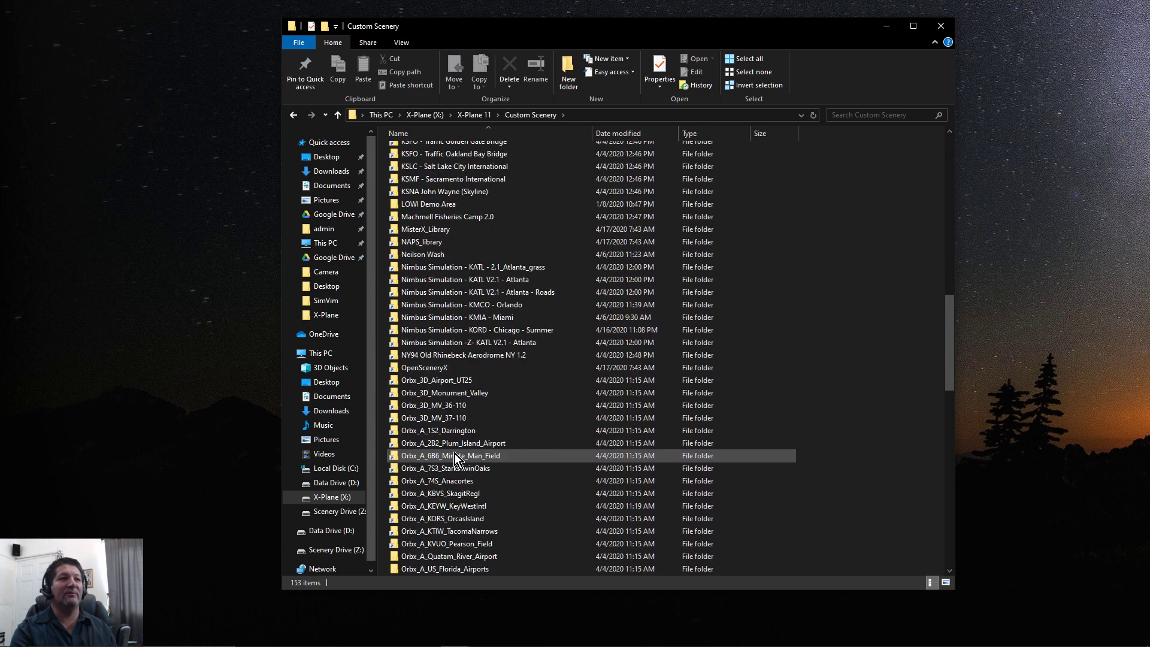
scroll(458, 456, "down", 4)
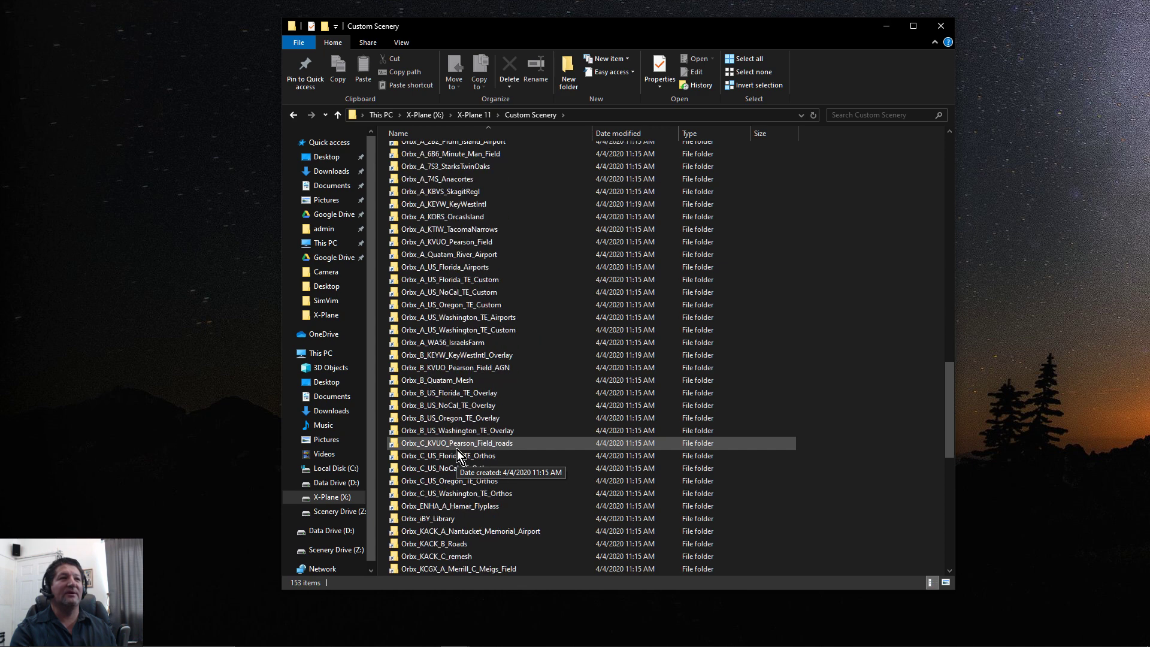
scroll(459, 457, "down", 12)
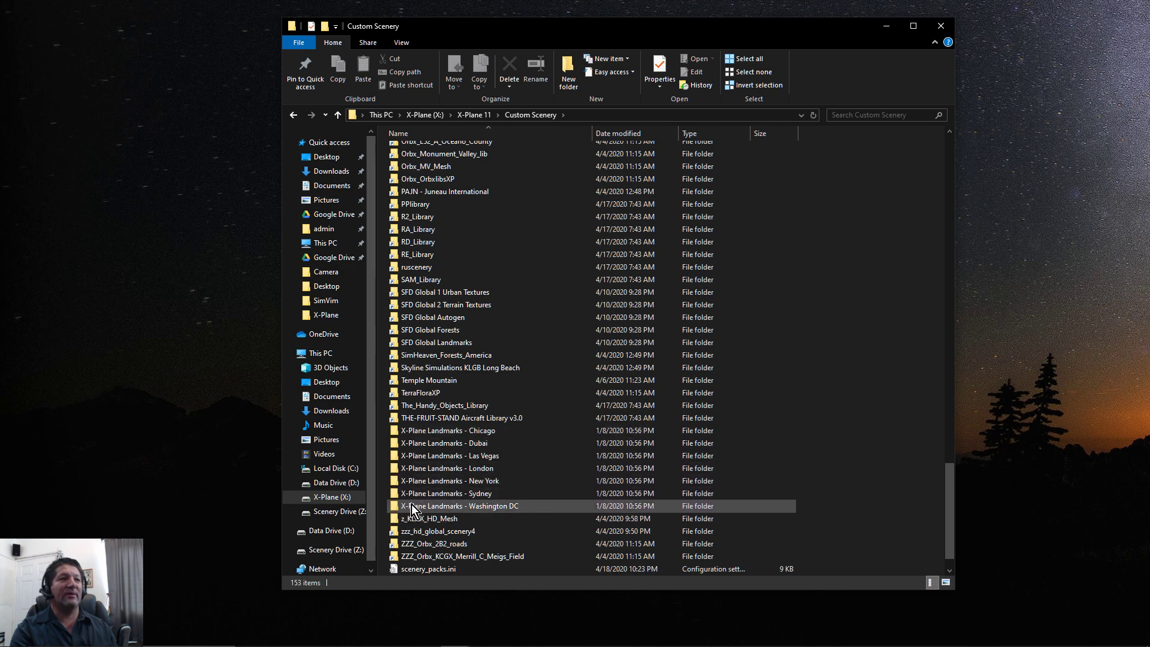
right_click(426, 423)
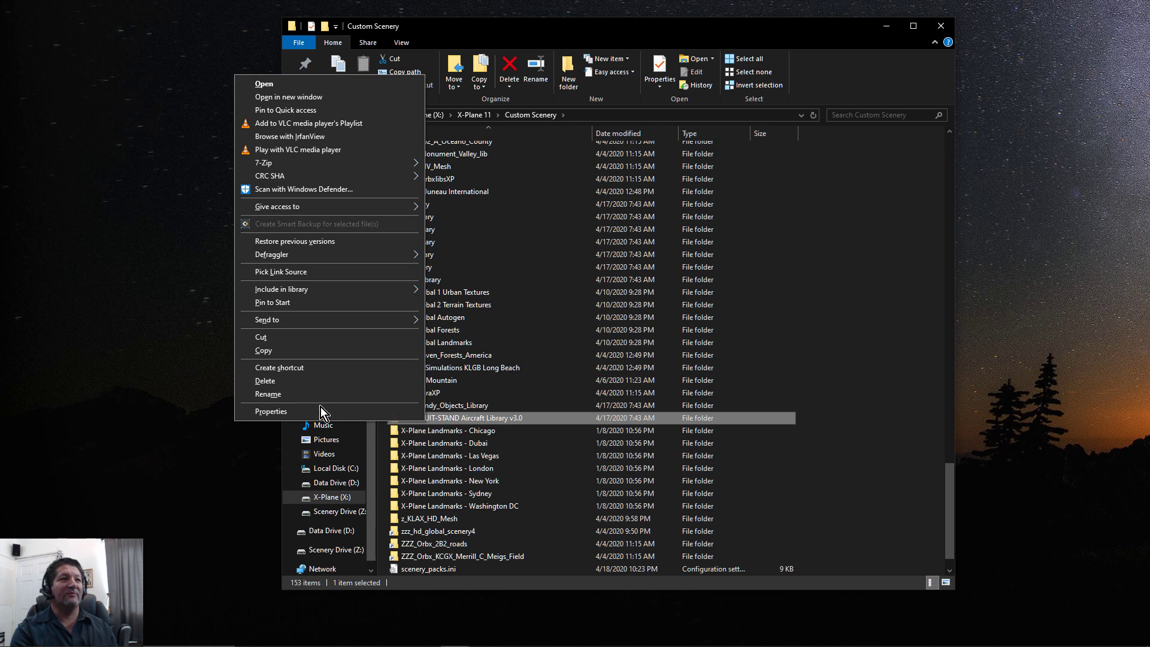
left_click(320, 412)
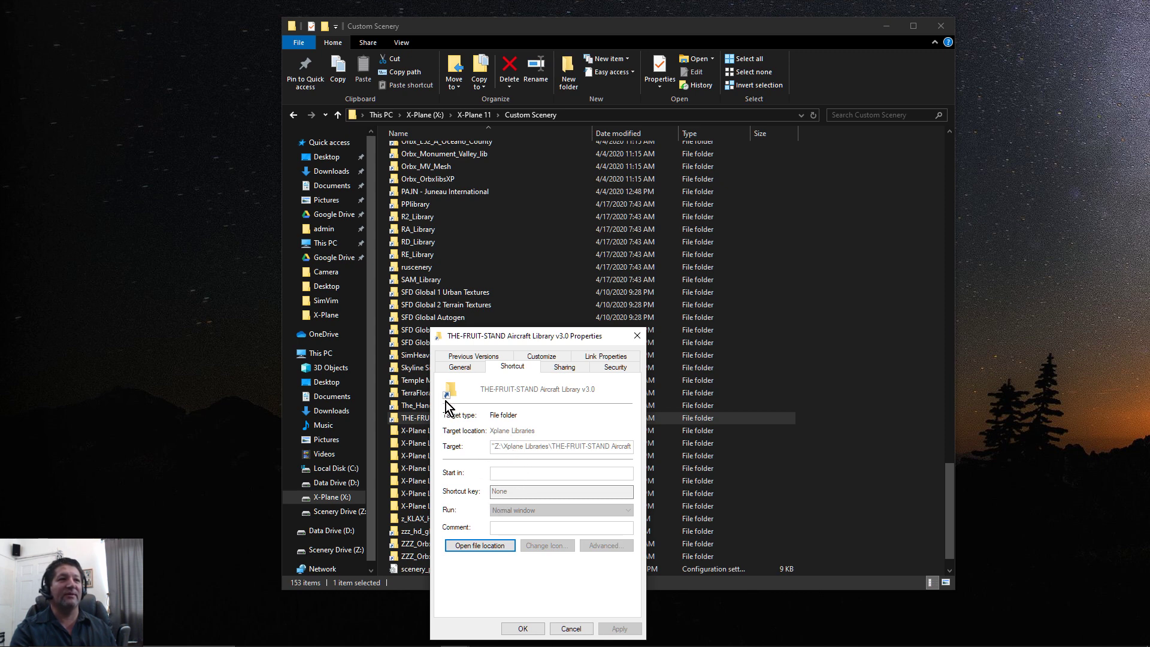
left_click(638, 337)
mouse_move(414, 645)
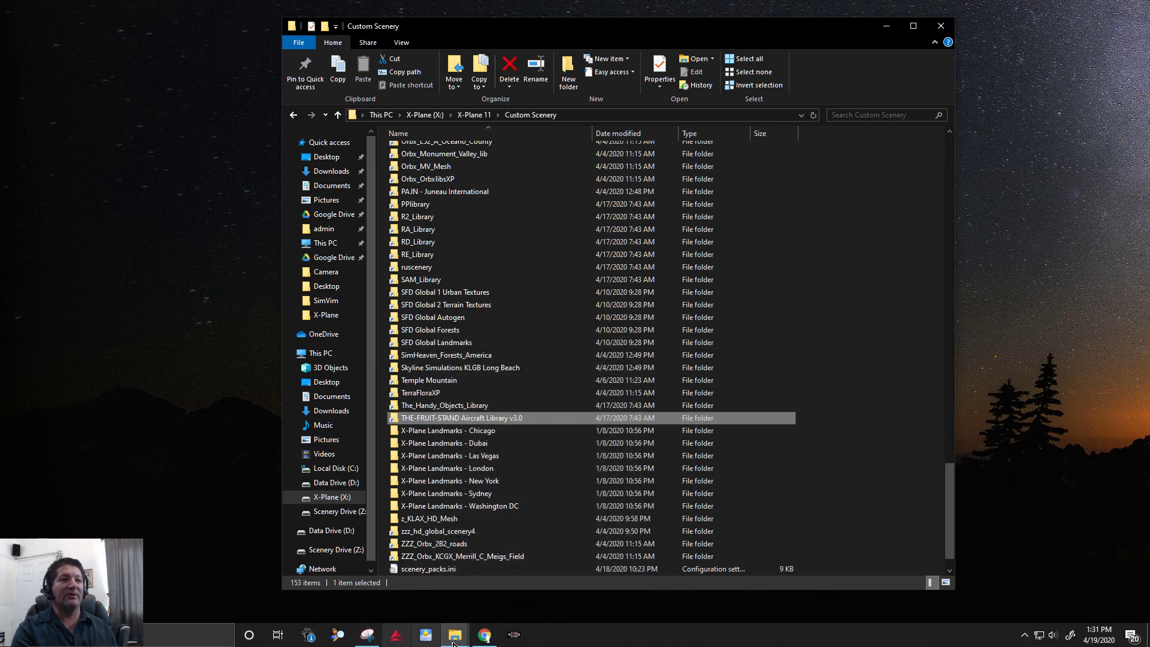
Read How-To Geek's symlink guide down to the mklink /J examples and graphical tool section
left_click(483, 636)
scroll(749, 511, "up", 15)
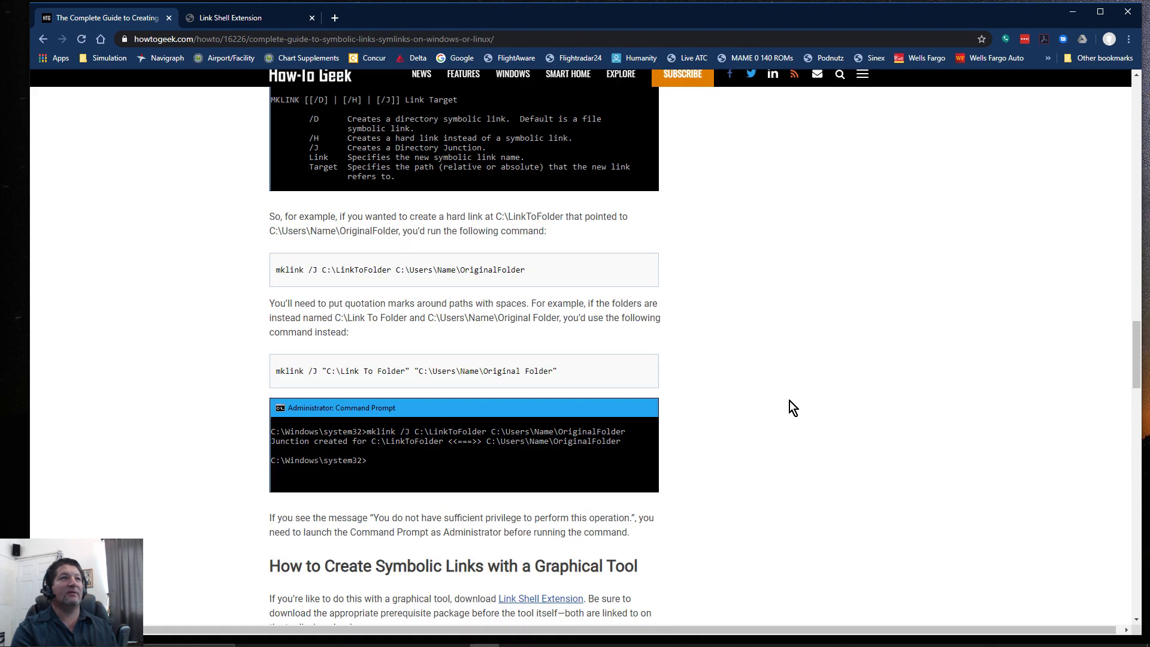
scroll(788, 382, "up", 20)
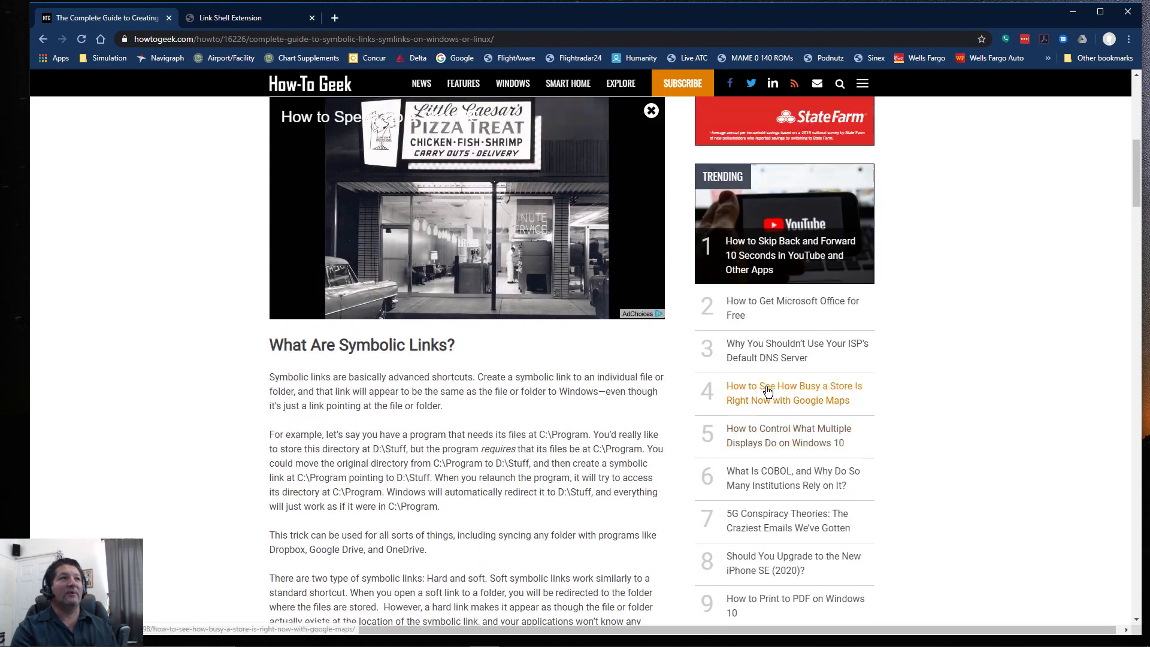
scroll(755, 399, "up", 3)
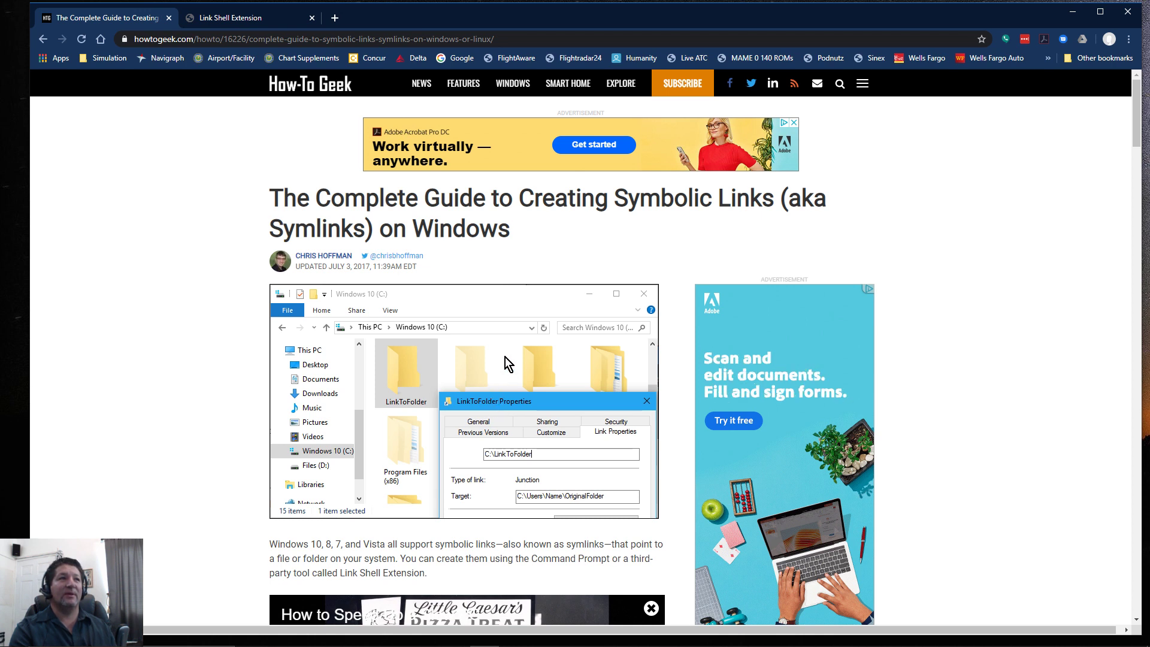
scroll(506, 357, "down", 2)
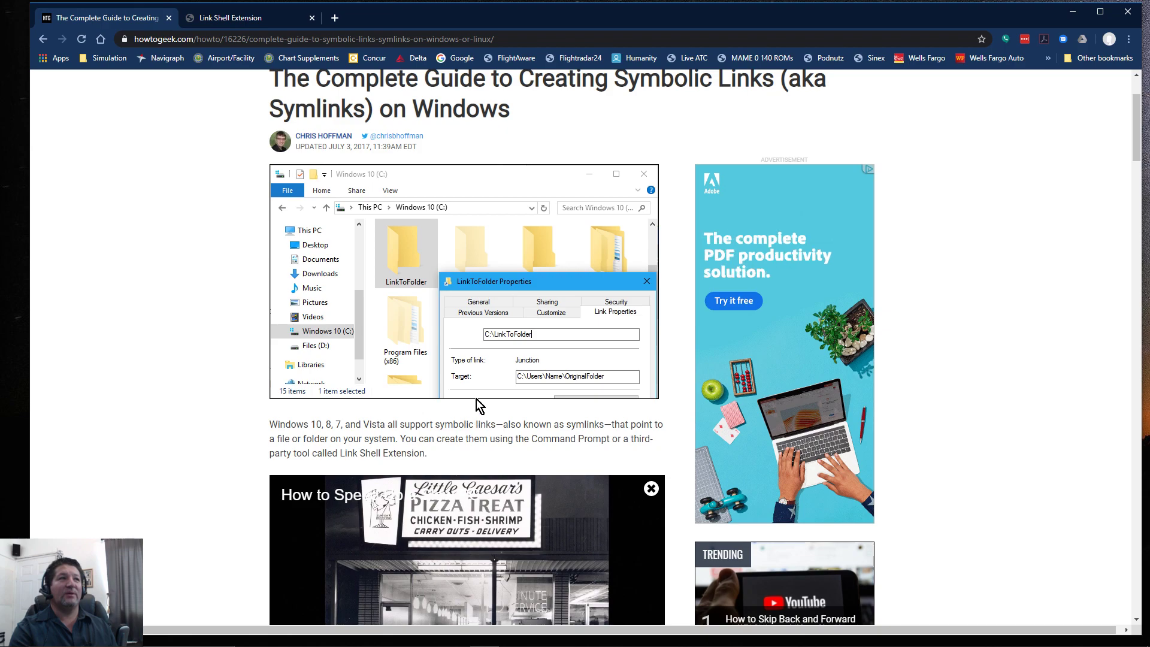
scroll(476, 399, "down", 10)
scroll(479, 389, "down", 5)
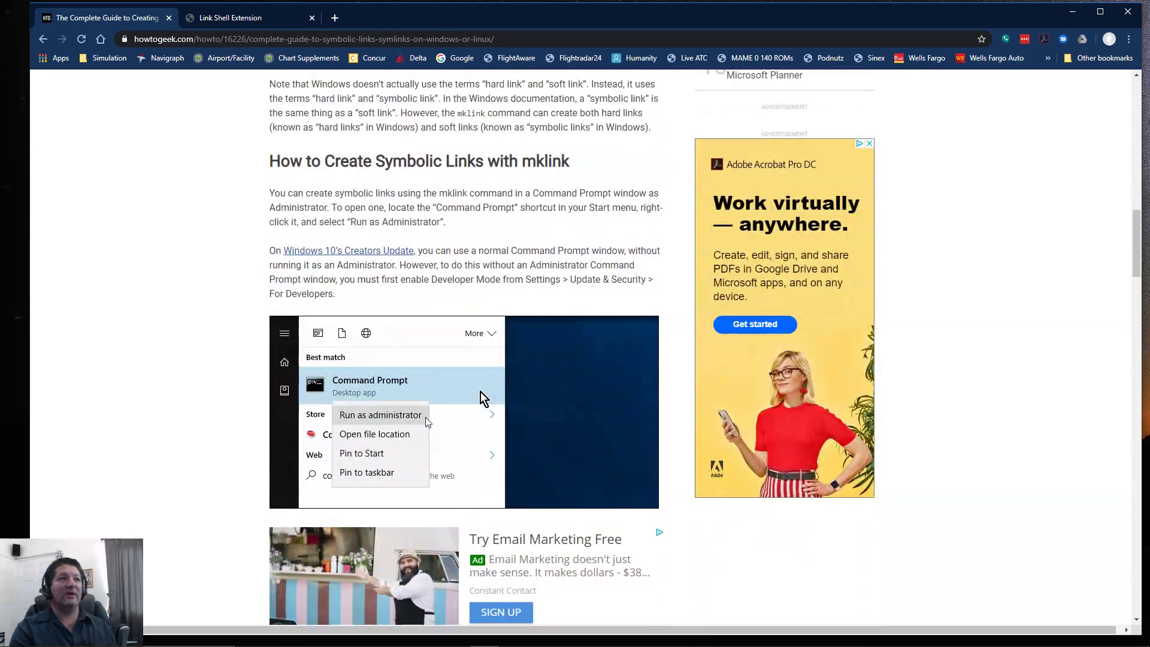
scroll(483, 385, "down", 1)
scroll(488, 377, "up", 1)
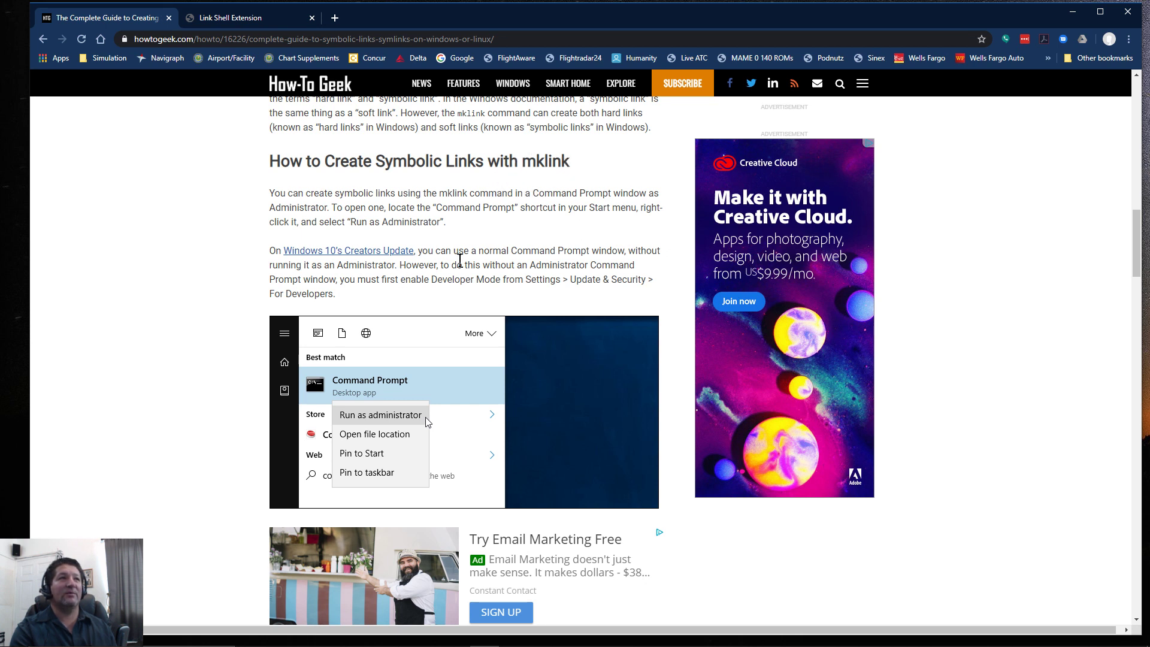
scroll(460, 260, "down", 8)
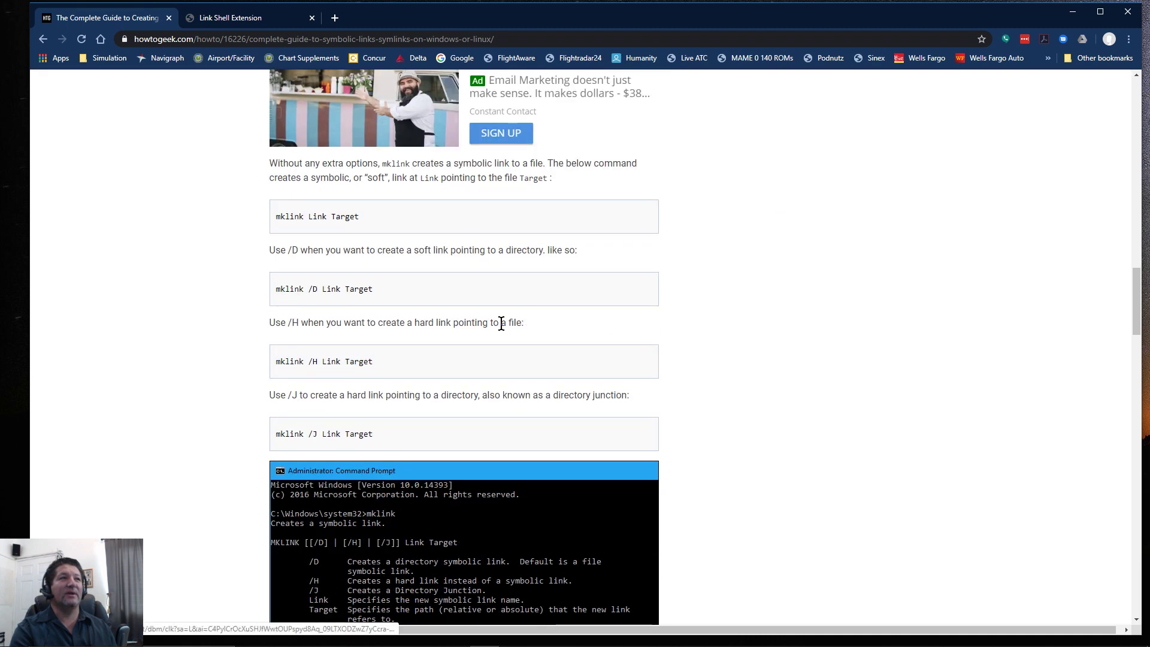
scroll(502, 323, "down", 4)
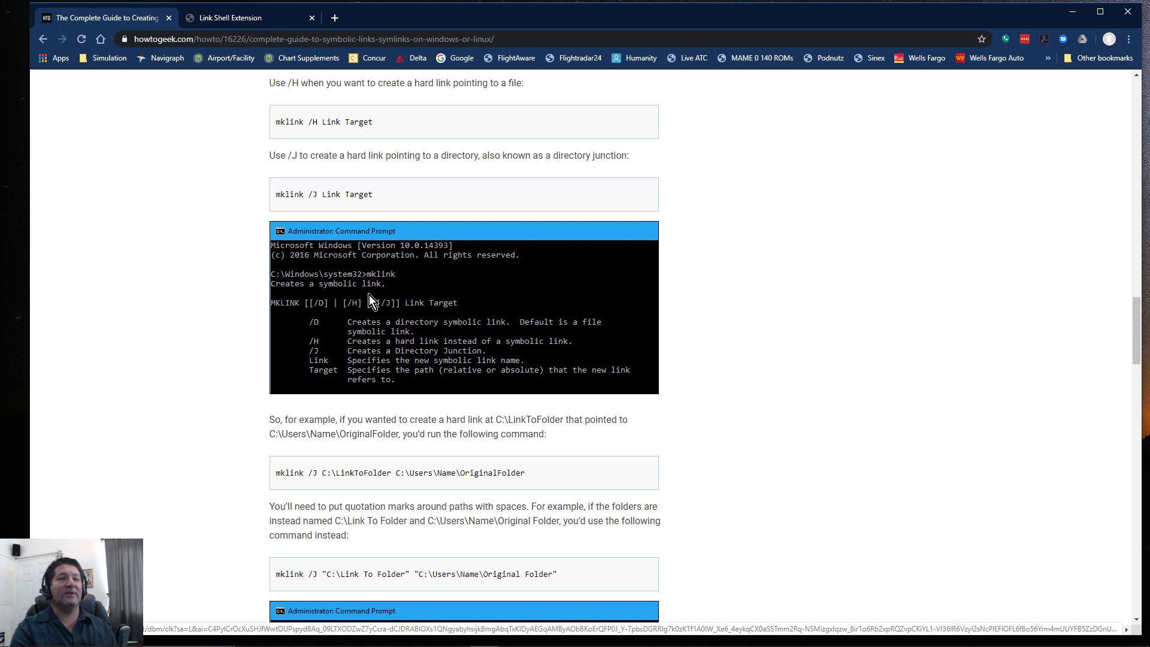
scroll(542, 394, "down", 5)
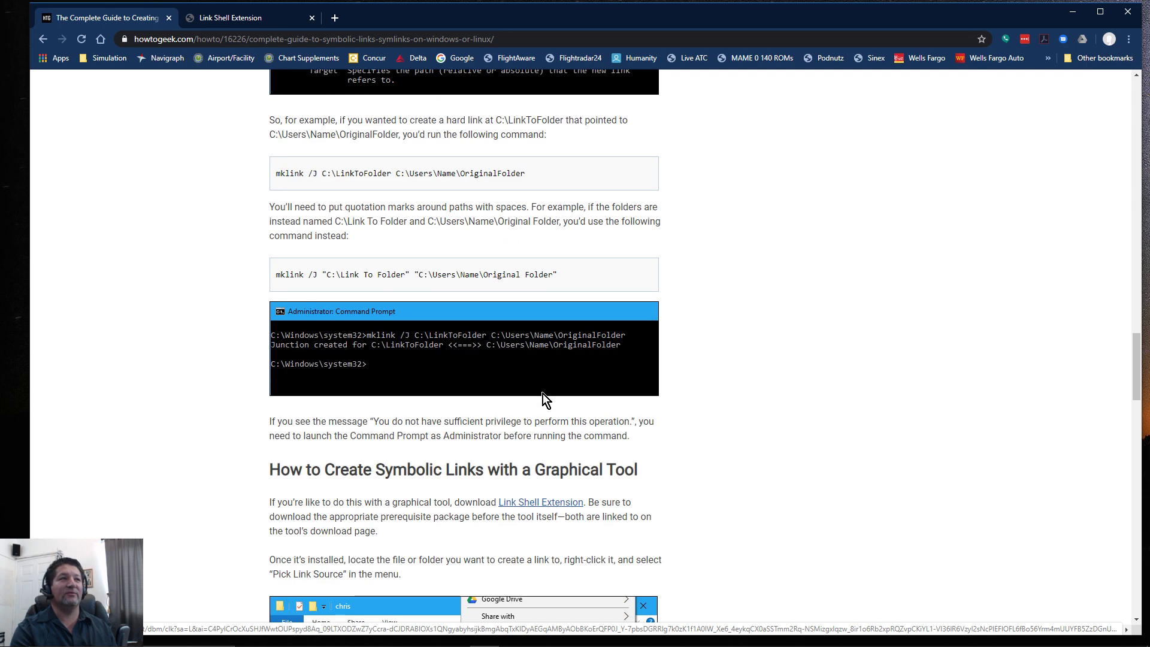
scroll(615, 384, "down", 3)
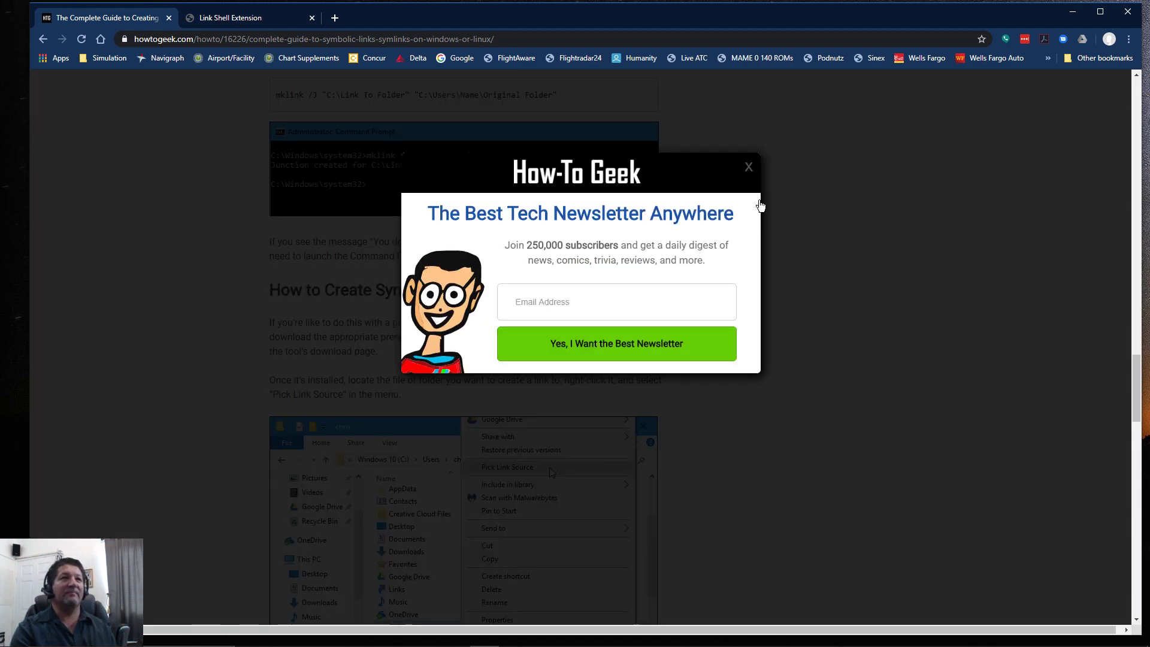
left_click(749, 169)
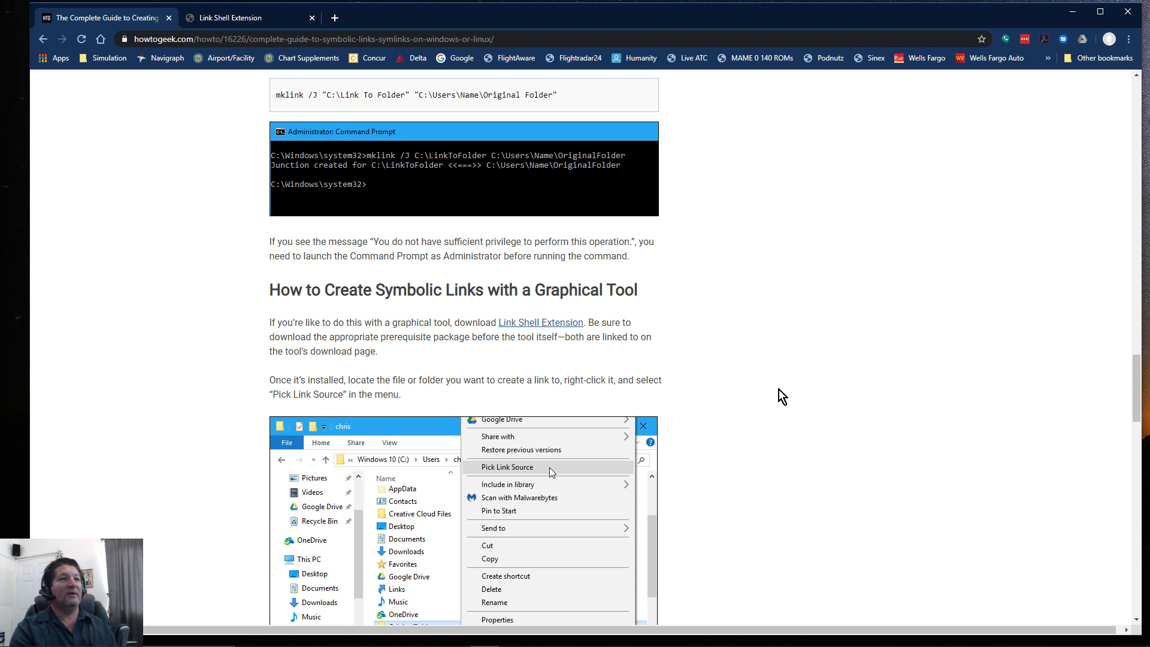
scroll(780, 389, "down", 2)
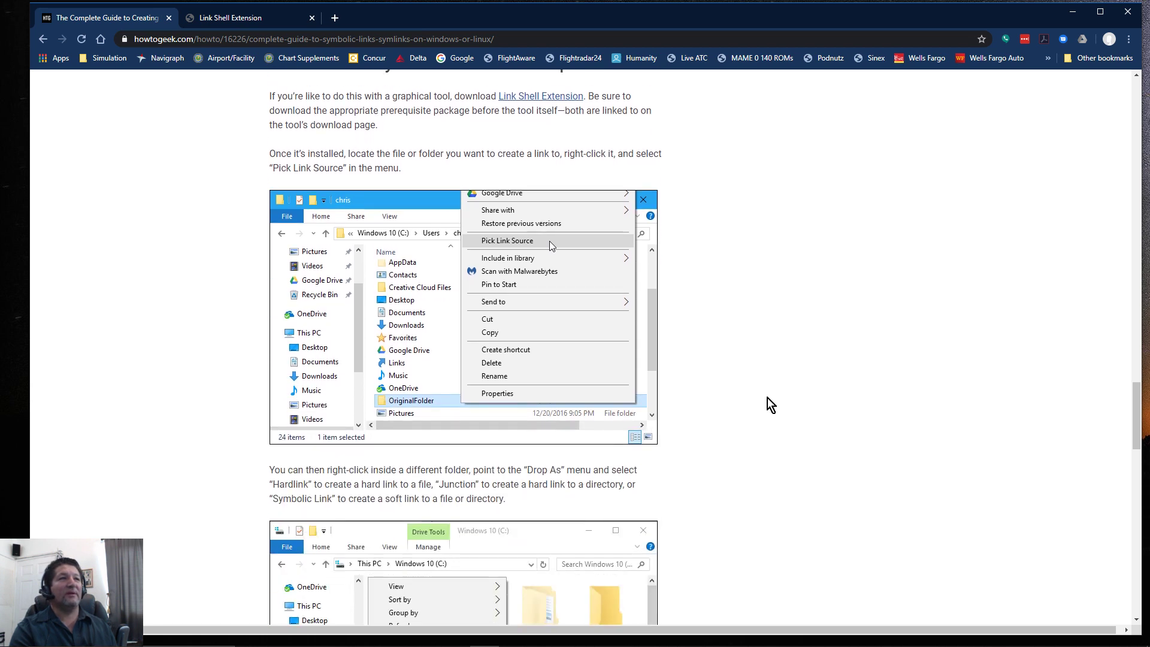
scroll(772, 405, "down", 1)
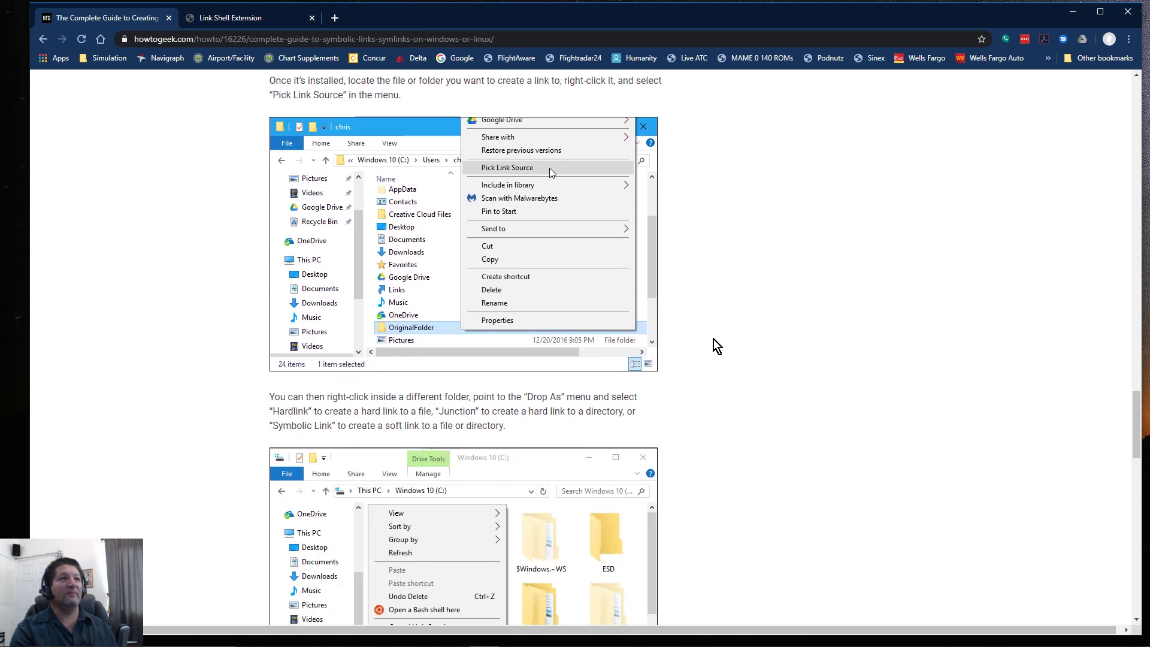
scroll(704, 336, "up", 2)
scroll(703, 337, "down", 4)
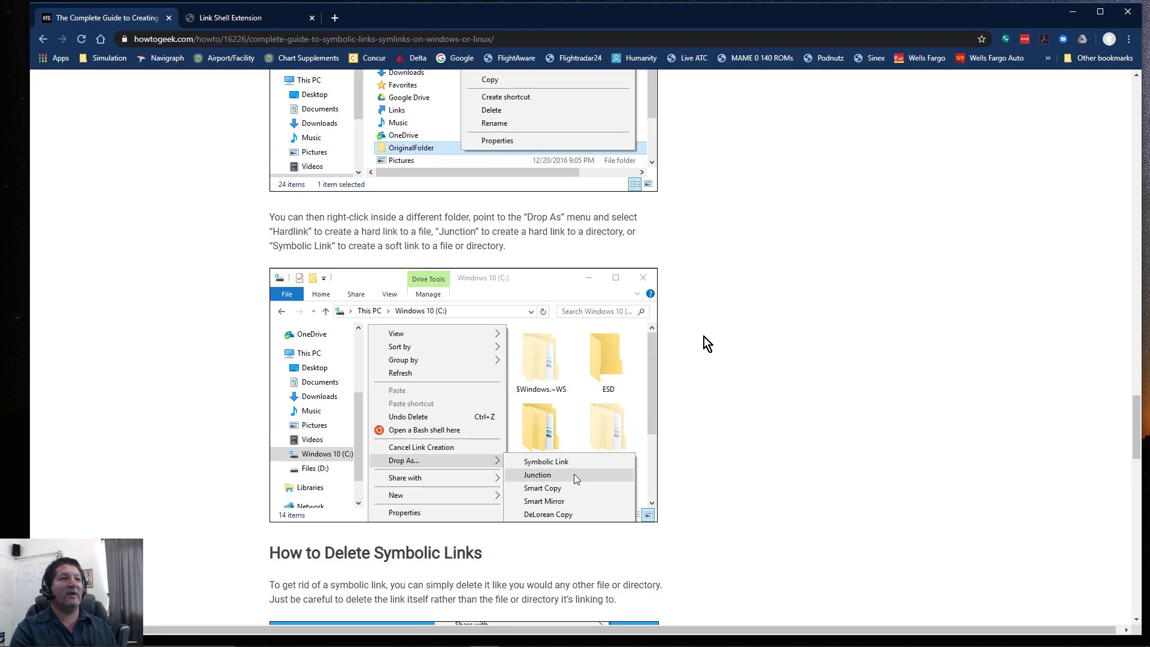
scroll(704, 339, "down", 5)
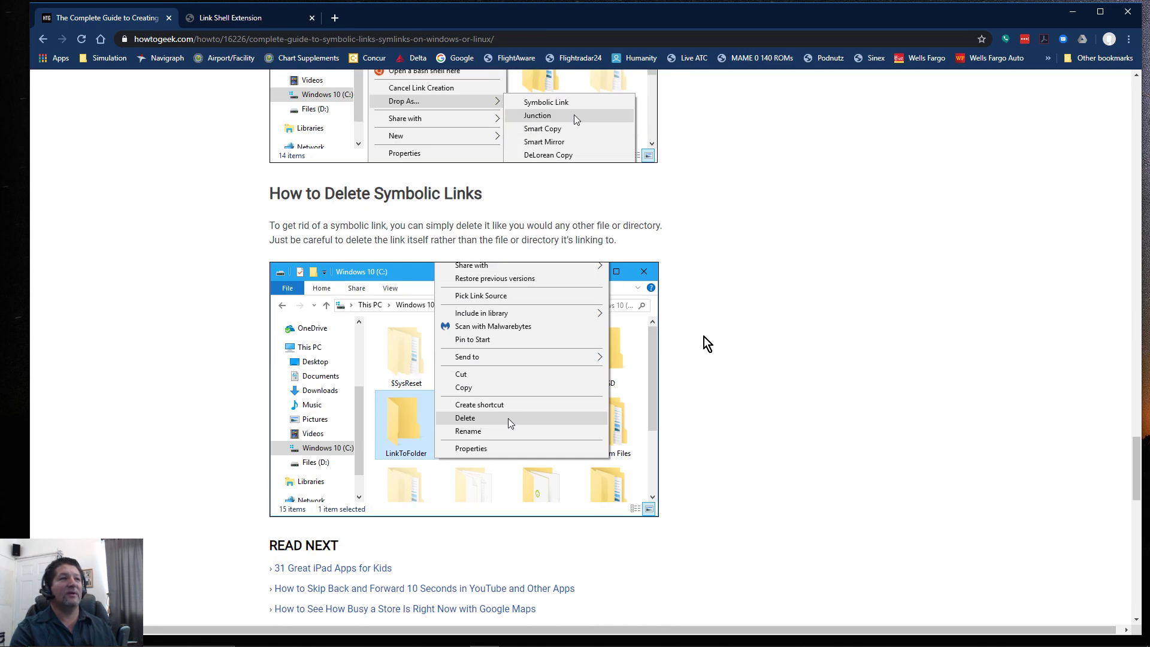
scroll(704, 343, "up", 10)
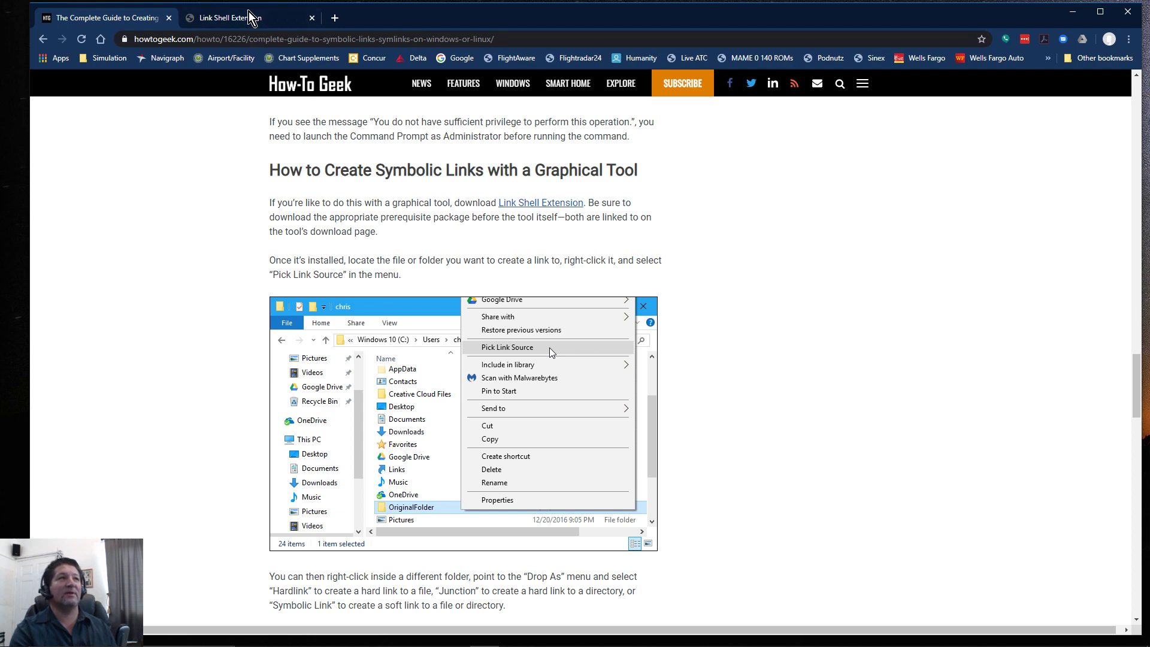
Download the 64-bit Link Shell Extension (3.76Mb) installer from the Link Shell Extension site
left_click(228, 19)
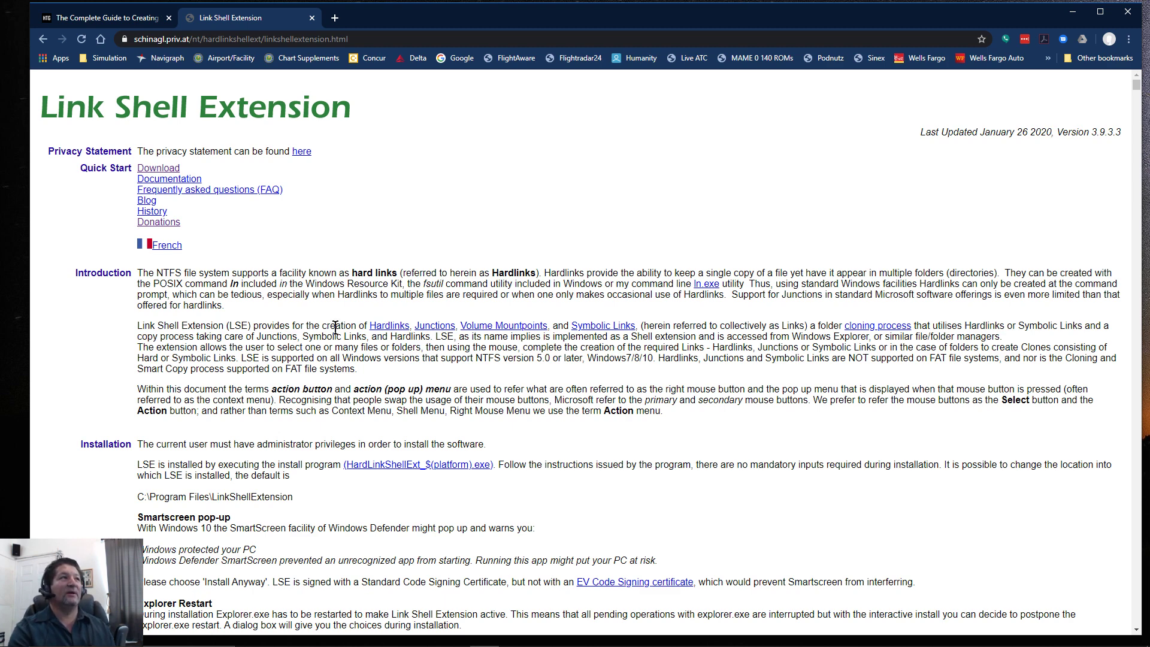
left_click(160, 222)
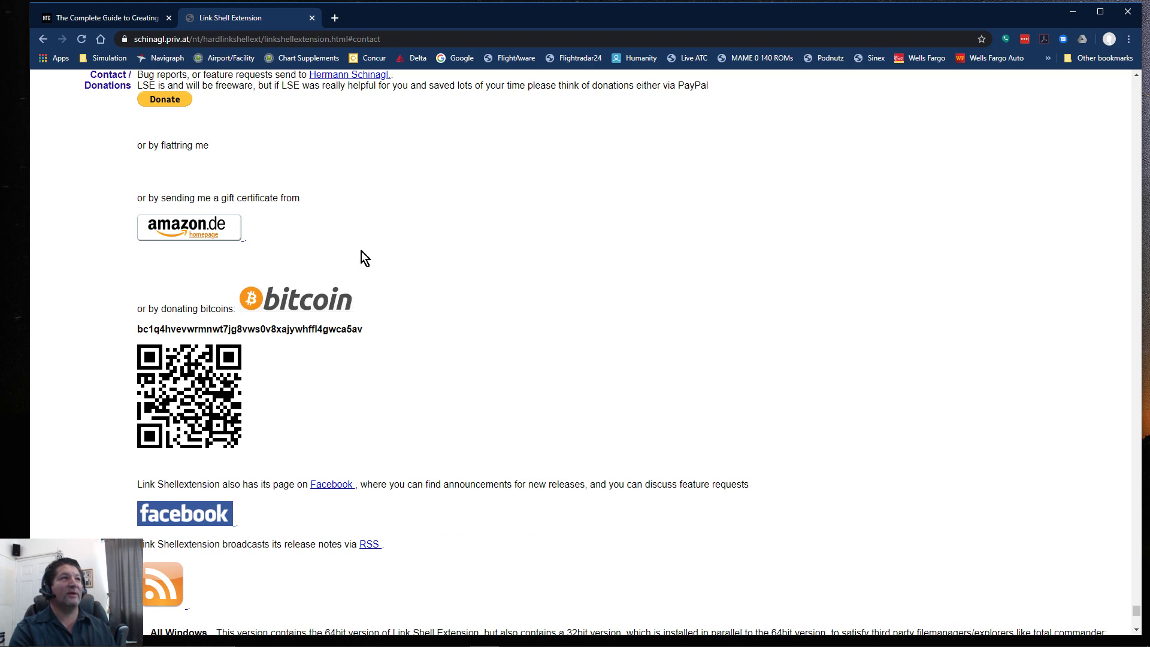
scroll(362, 251, "down", 6)
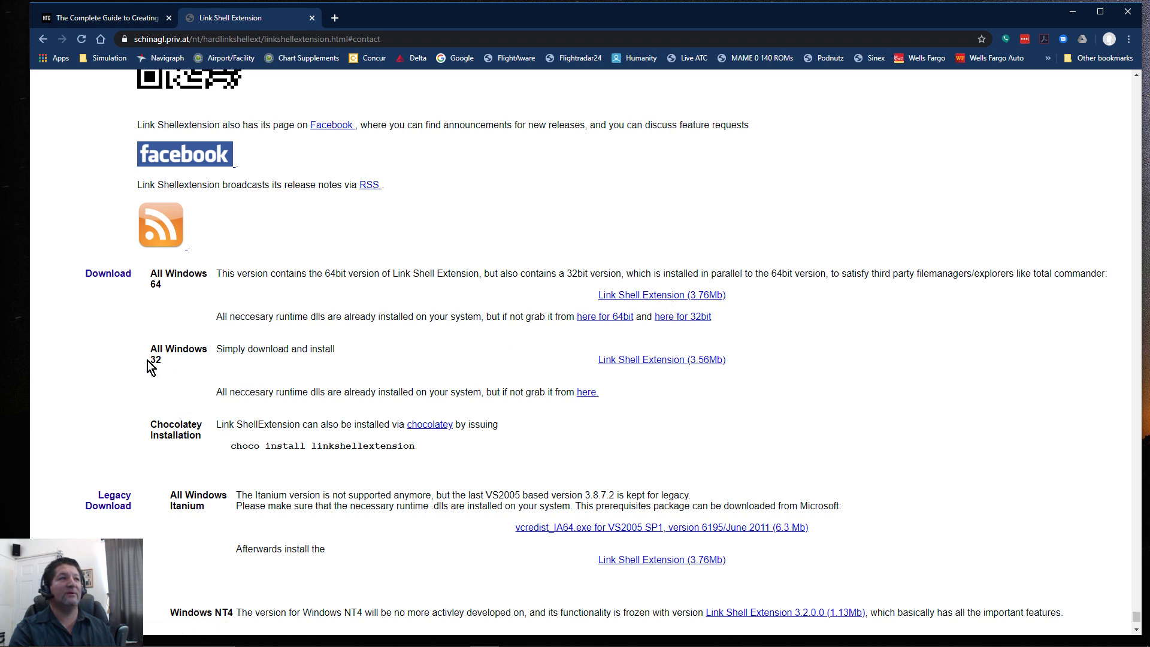
left_click(660, 297)
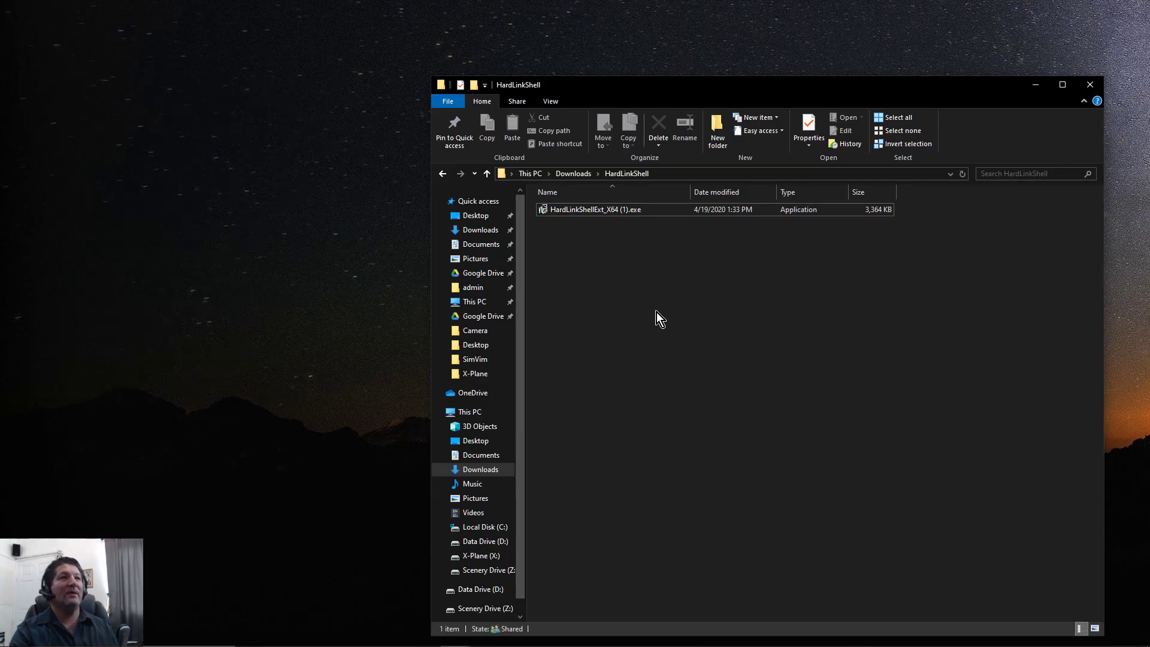
Run HardLinkShellExt_X64 (1).exe, approve the UAC prompt, and cancel the language dialog
left_click_drag(614, 70, 592, 67)
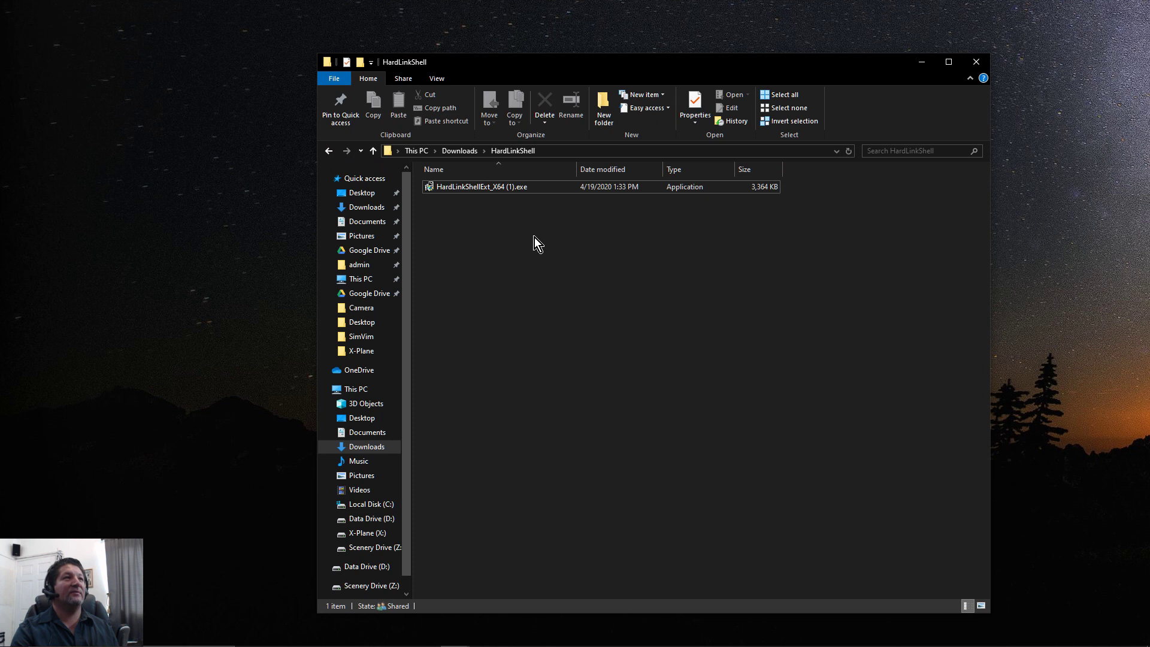
double_click(468, 189)
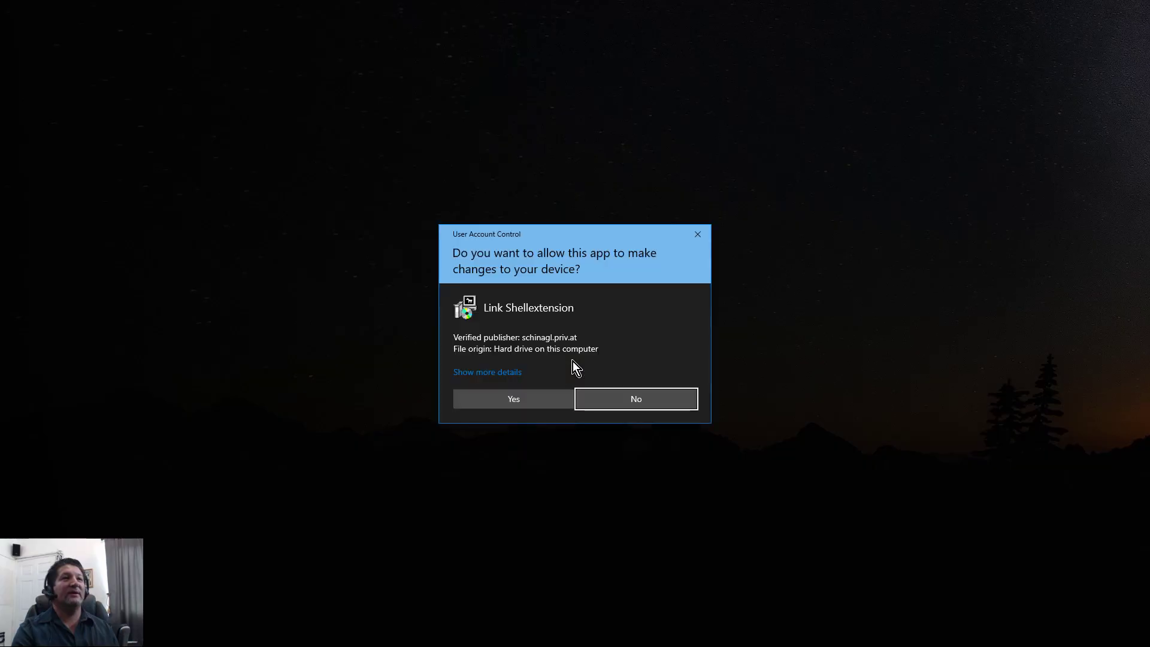
left_click(532, 405)
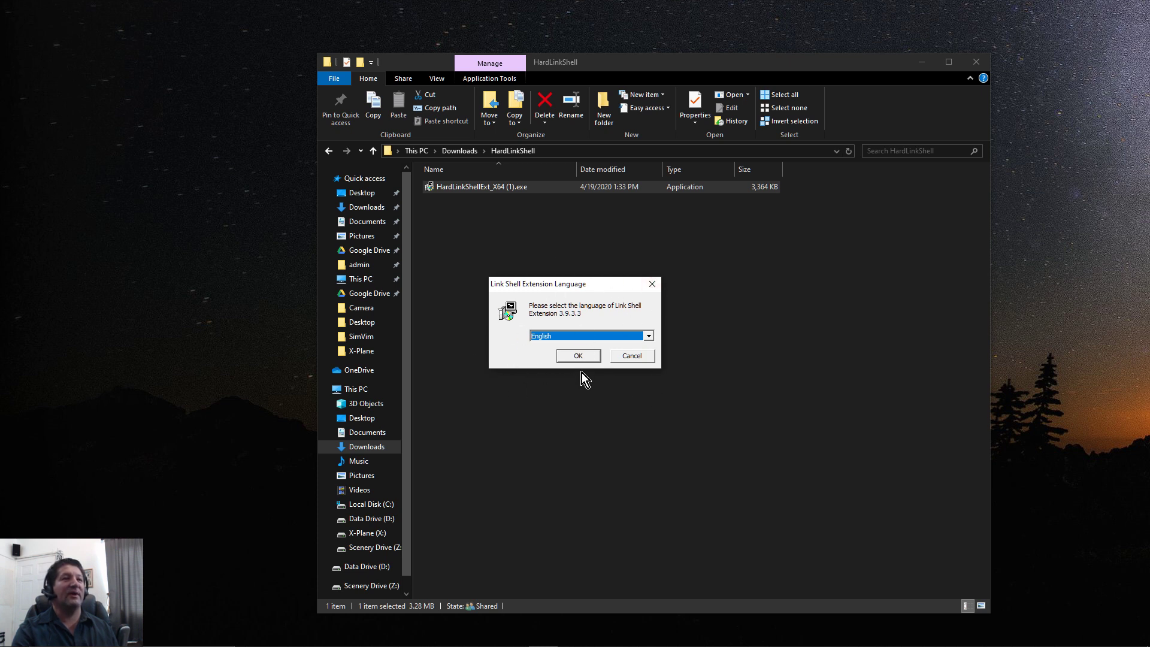
left_click(632, 359)
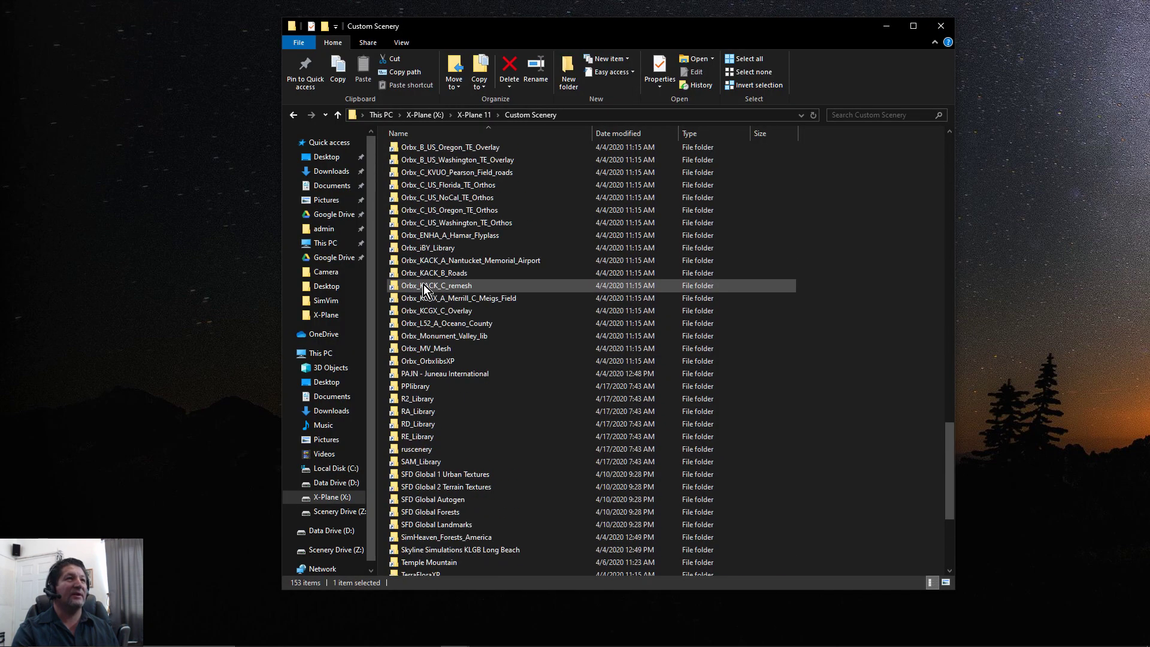
Pick Z:\Xtra Scenery\Angel Point as the link source, then return to This PC
left_click(306, 360)
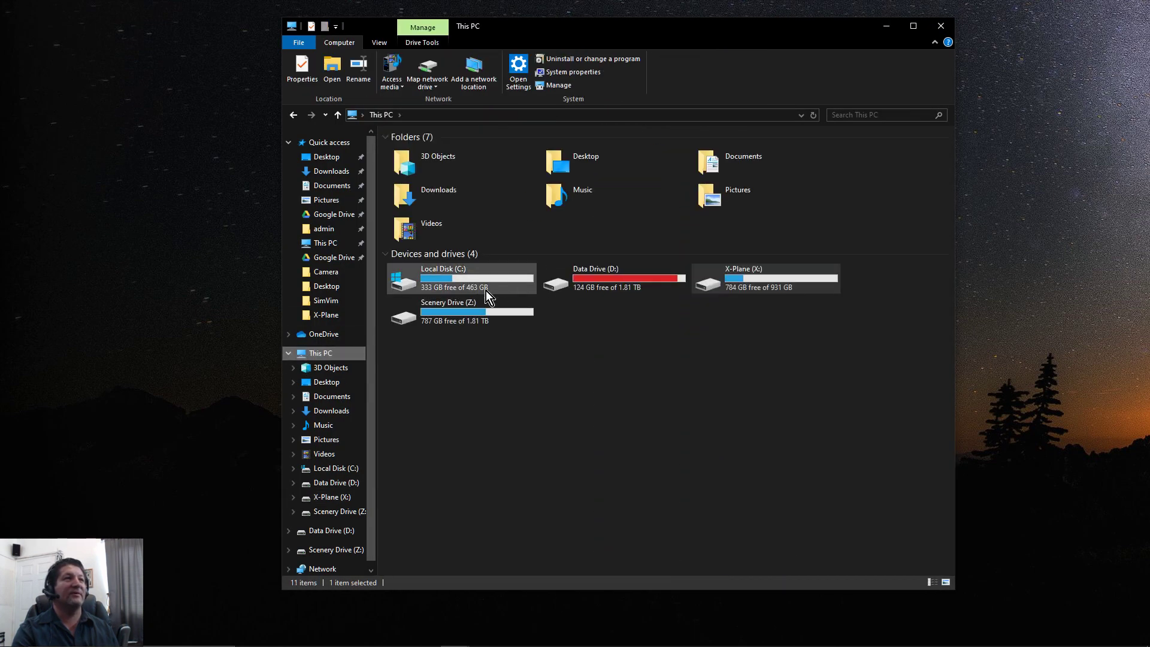
double_click(439, 315)
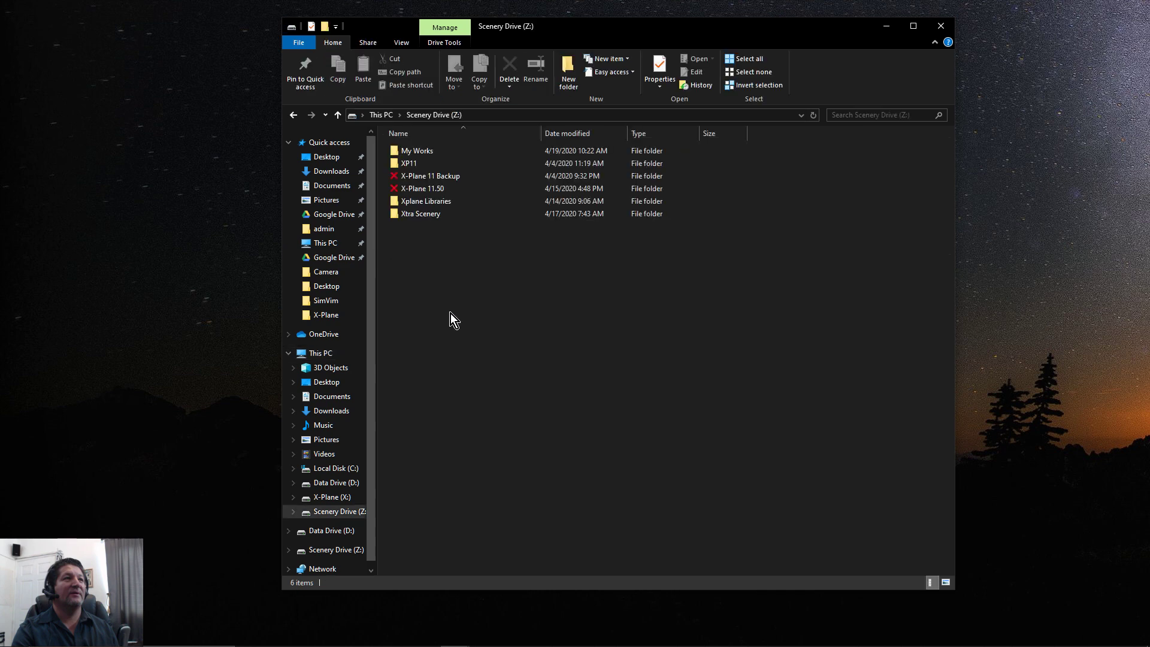
double_click(429, 217)
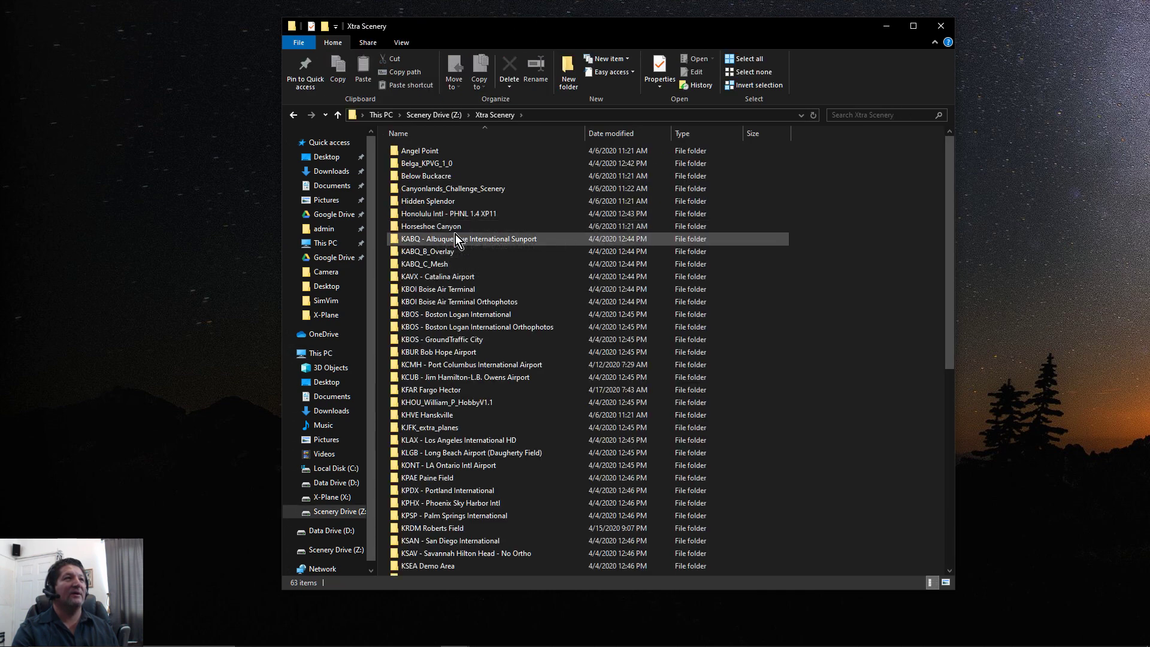
right_click(432, 155)
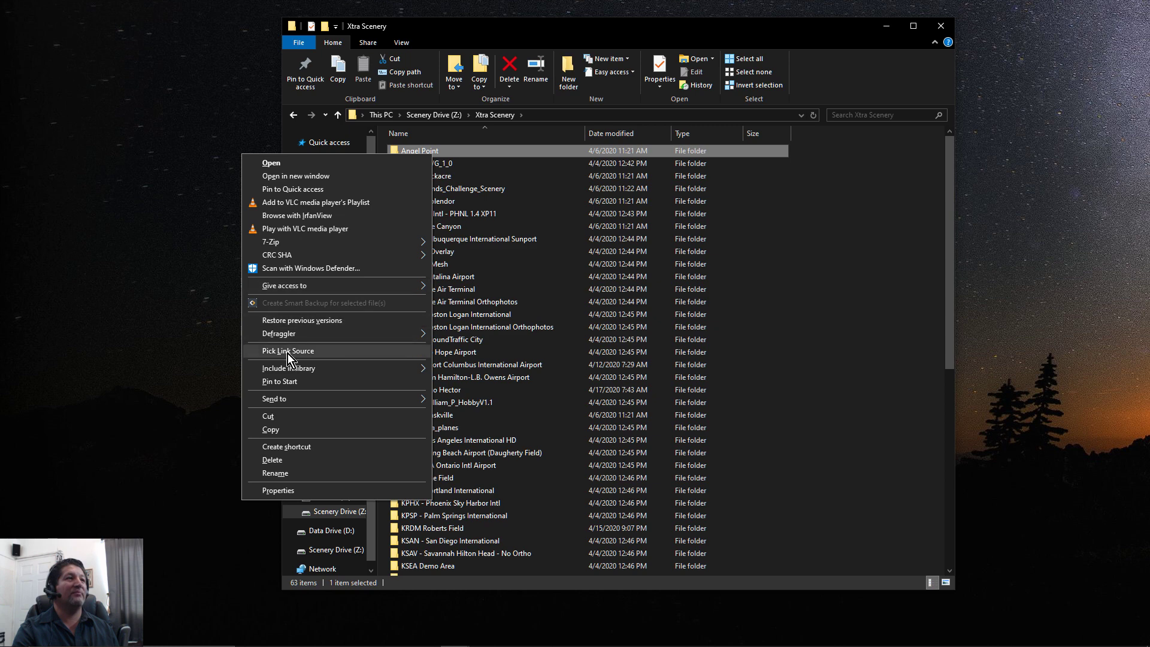
left_click(319, 353)
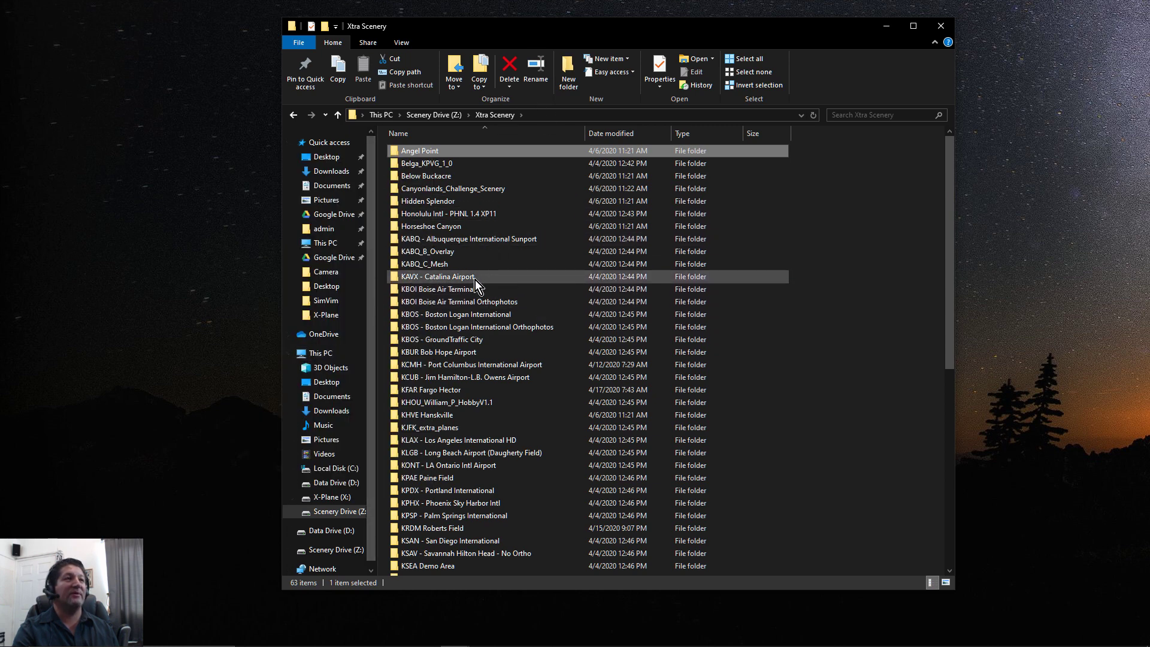
left_click(329, 354)
Navigate to X:\X-Plane 11\Custom Scenery
double_click(714, 281)
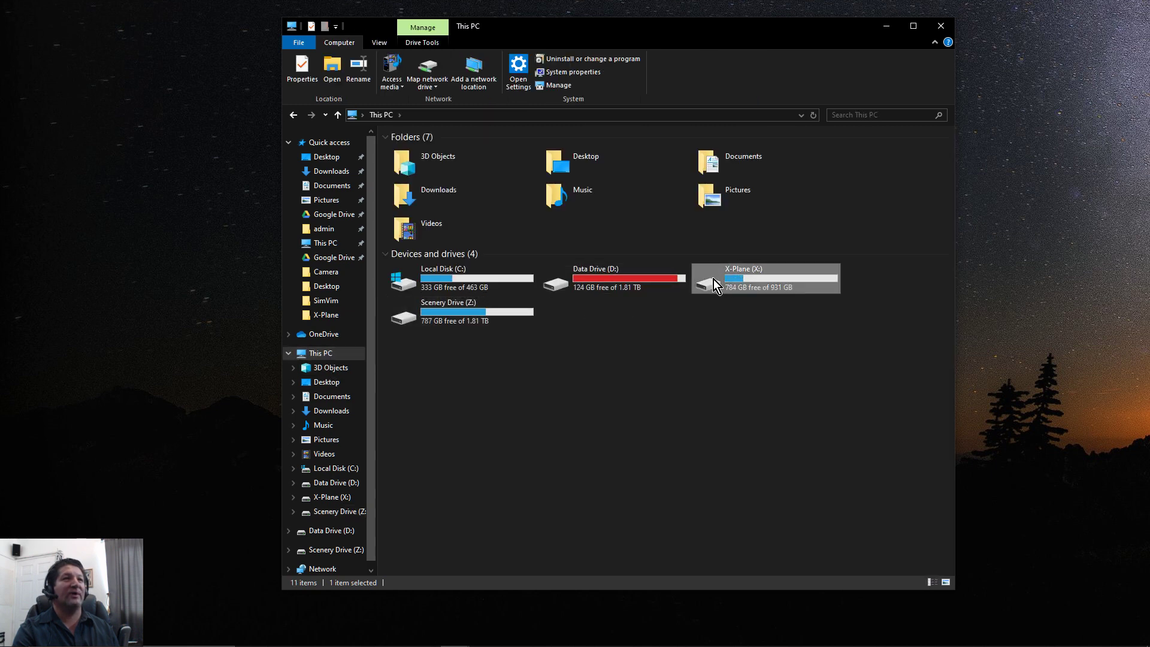
double_click(418, 166)
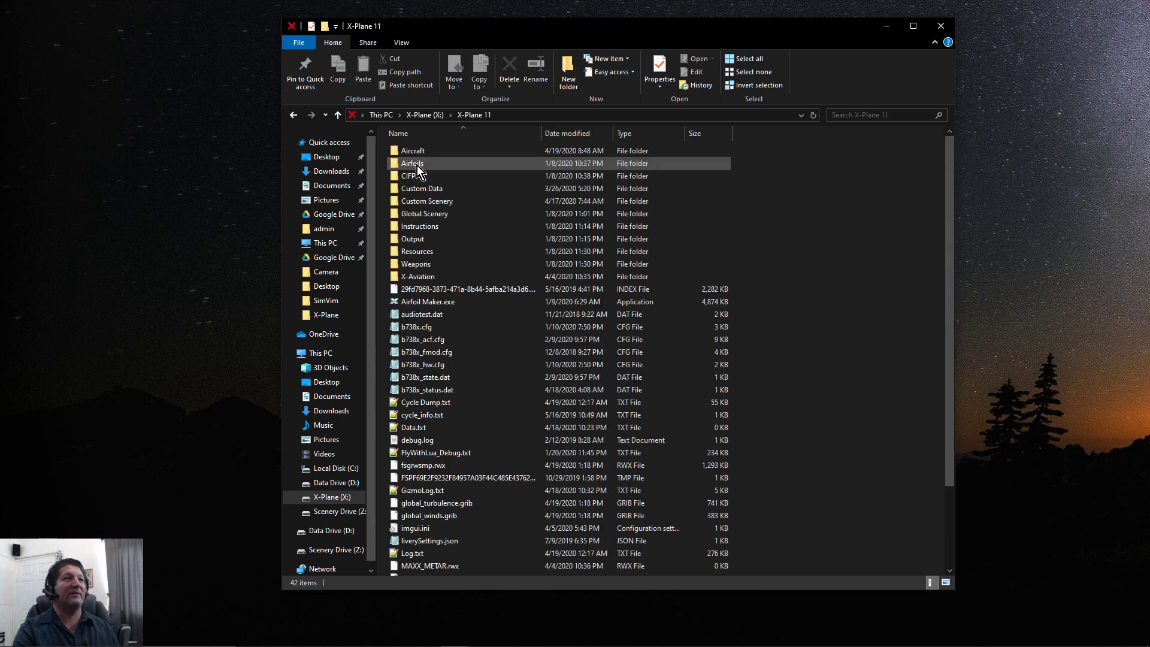
double_click(433, 204)
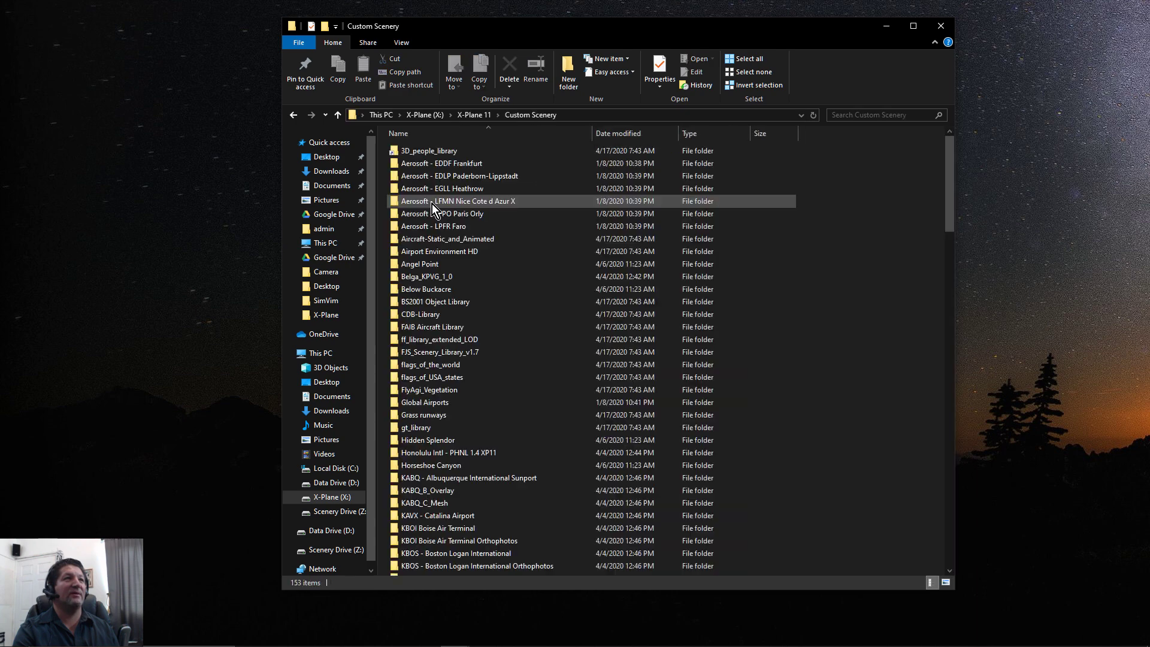
Drop Angel Point into Custom Scenery as a Symbolic Link; the operation fails with an error
right_click(913, 363)
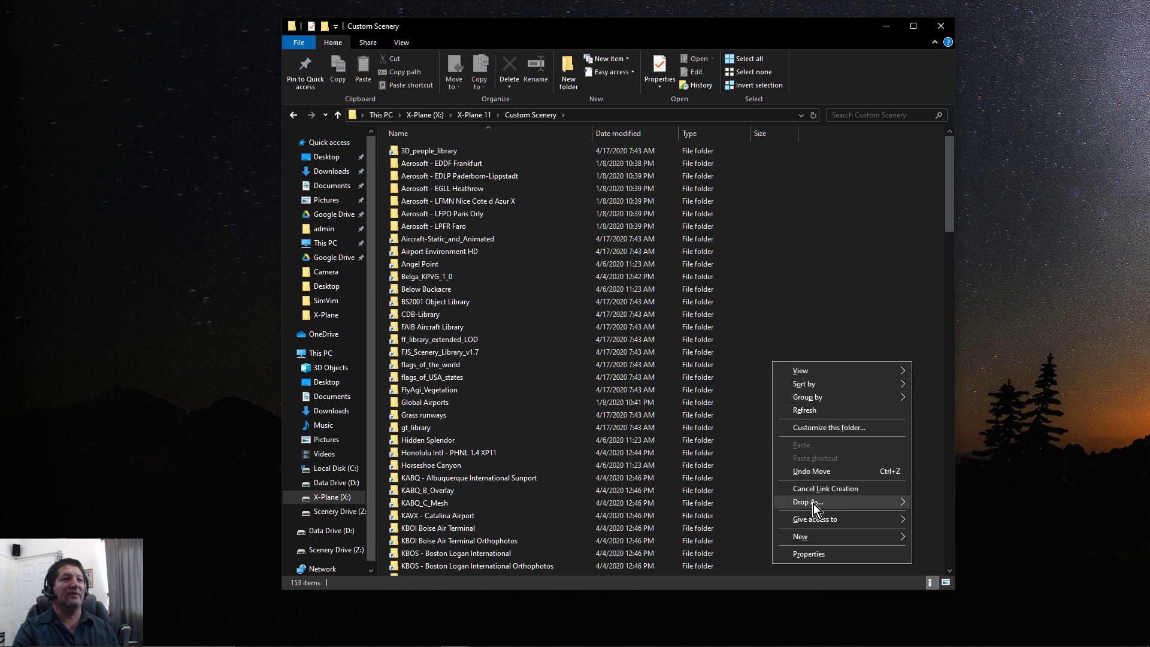
mouse_move(818, 510)
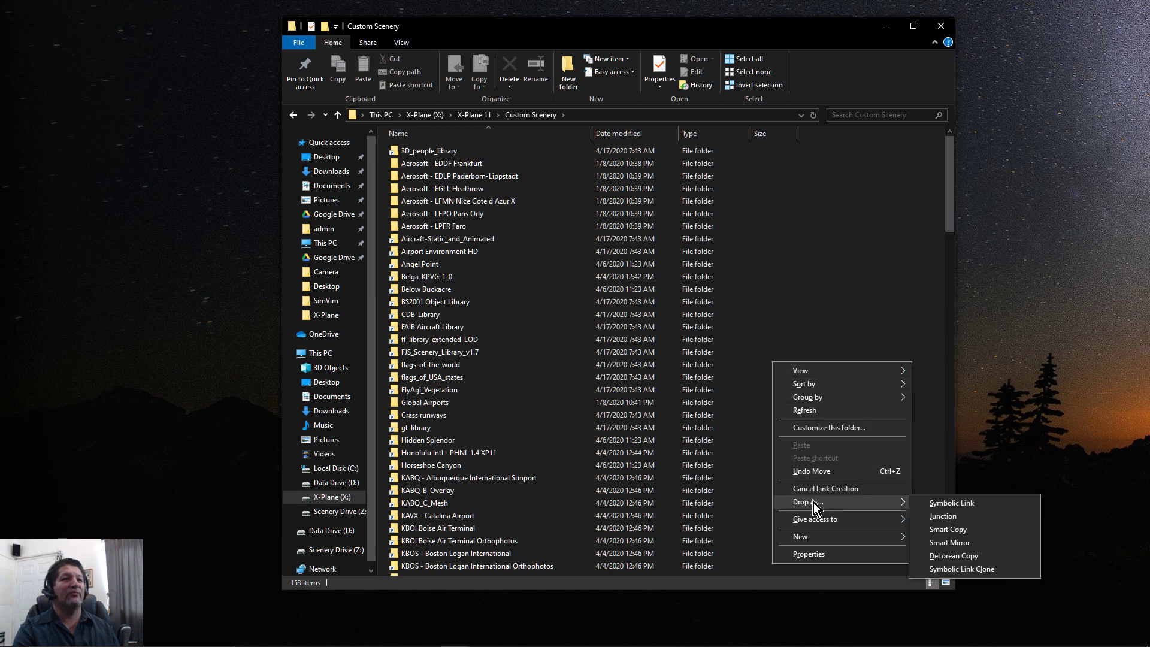
left_click(966, 506)
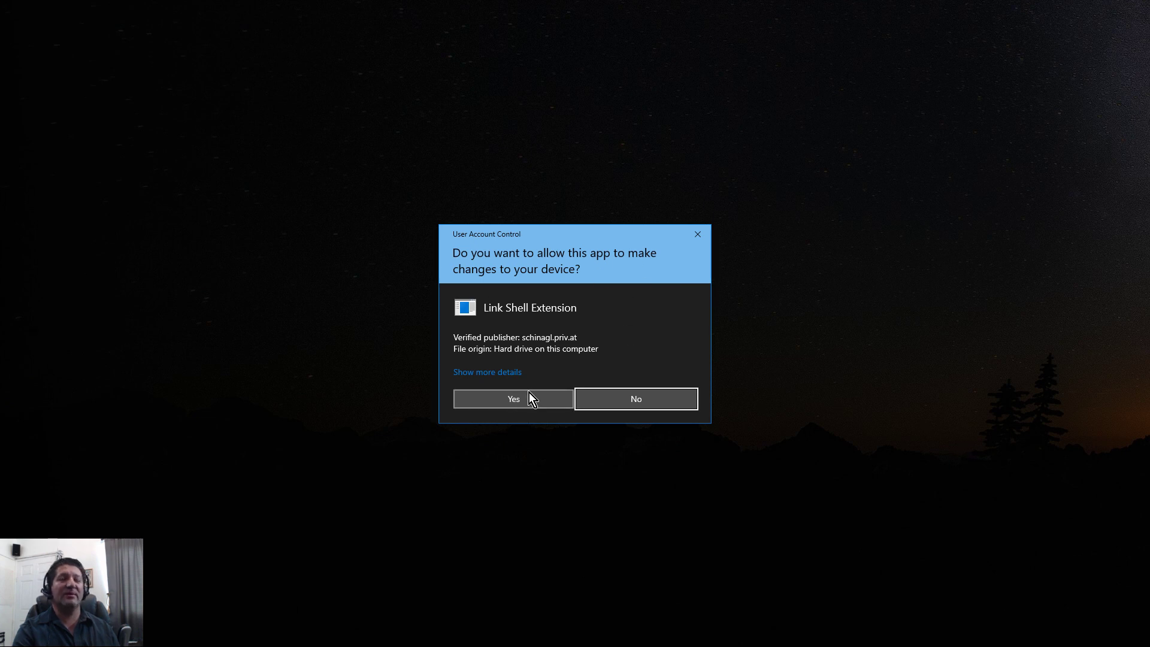
left_click(627, 399)
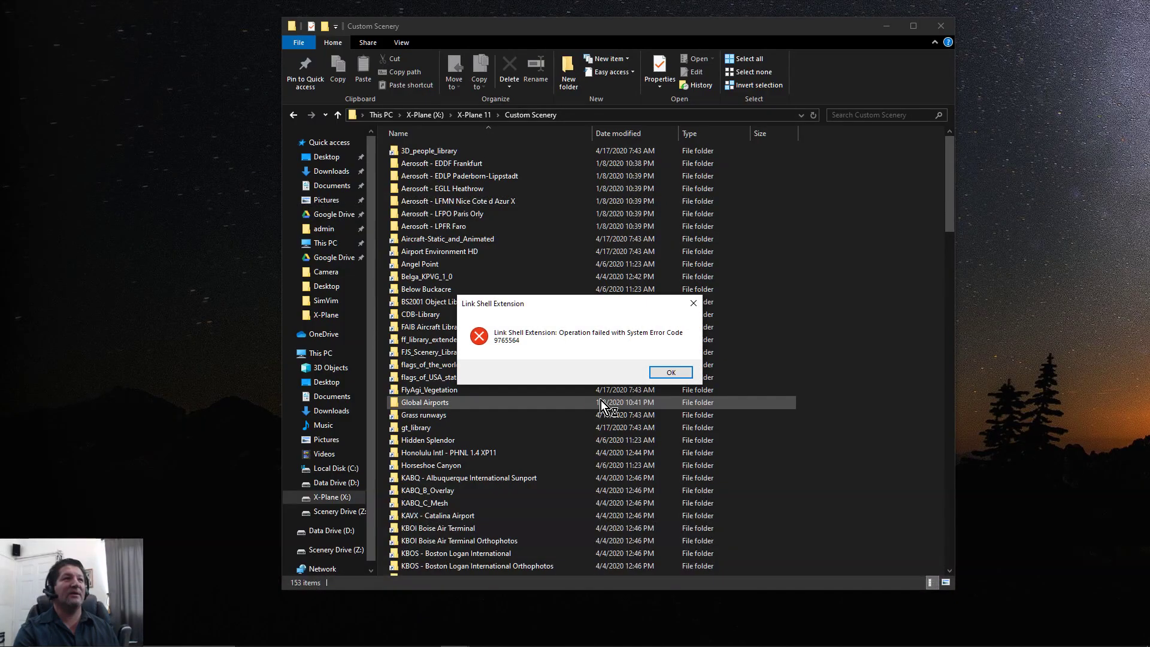
left_click(671, 373)
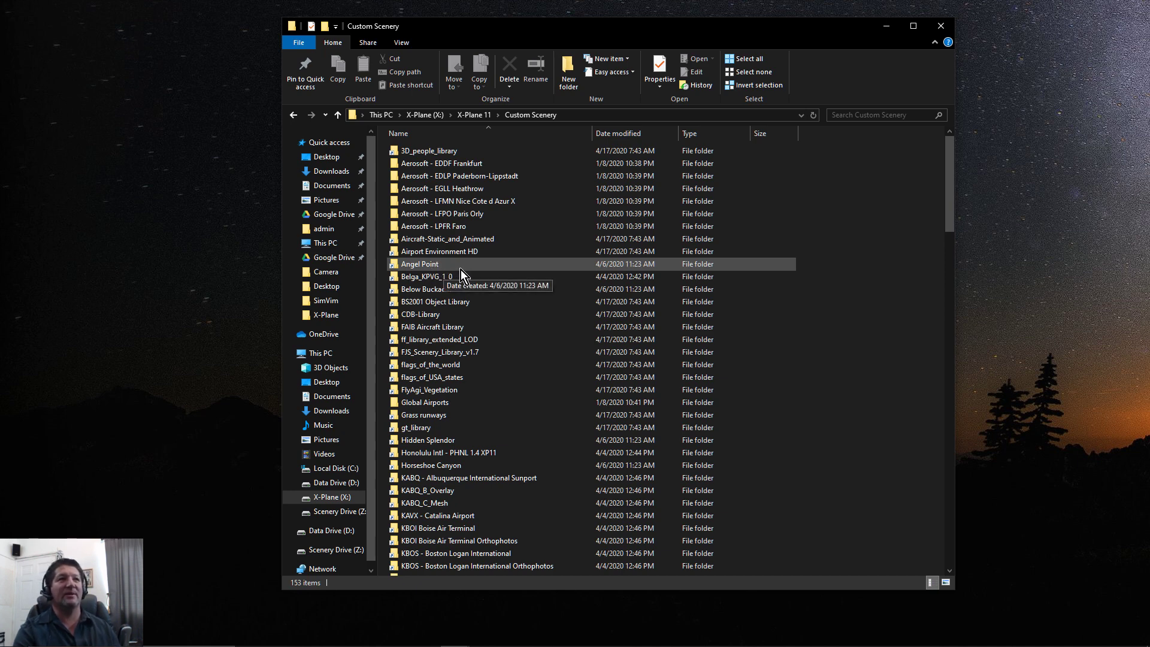
Inspect Angel Point's contents in Custom Scenery, then go back to the Custom Scenery list
double_click(423, 265)
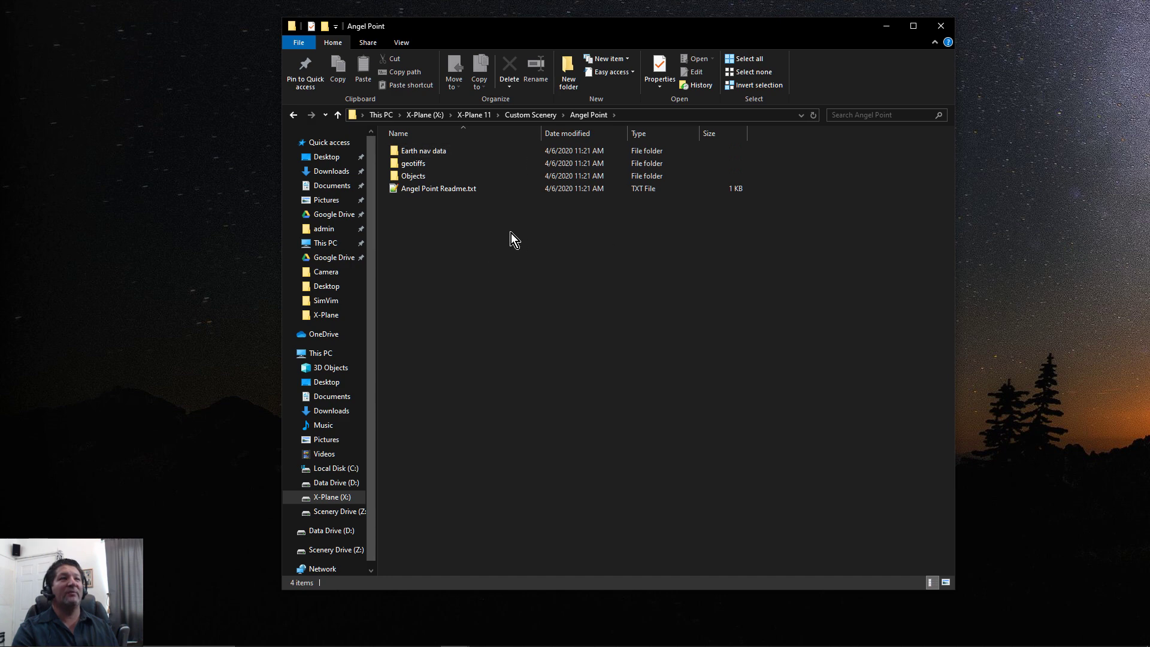
left_click(293, 116)
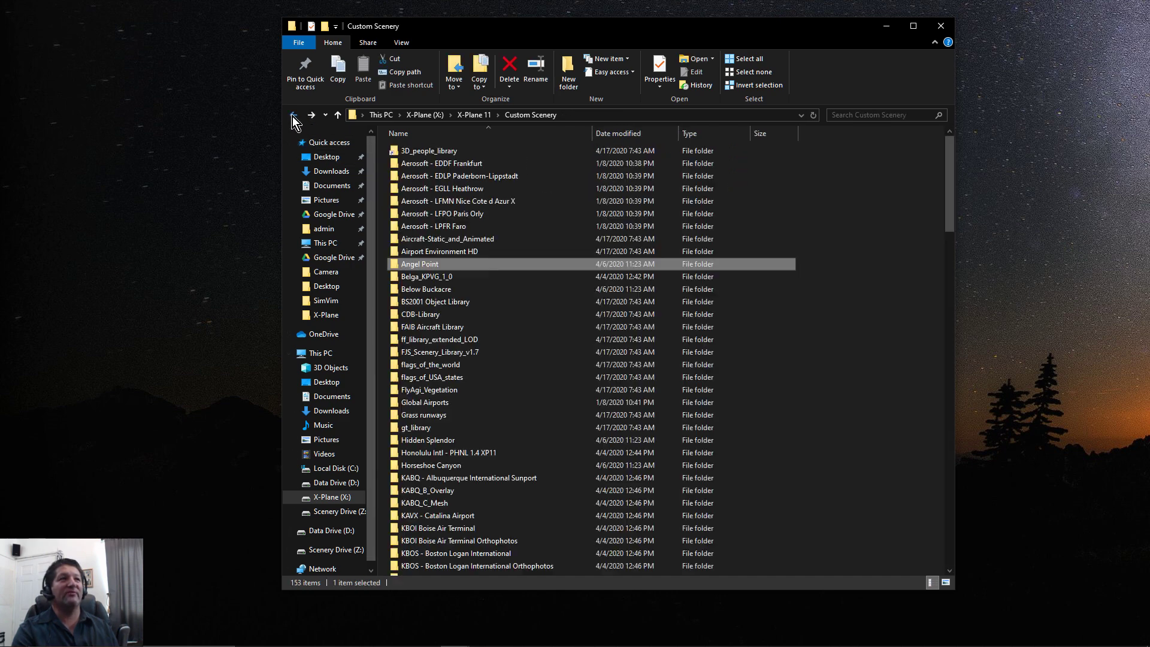